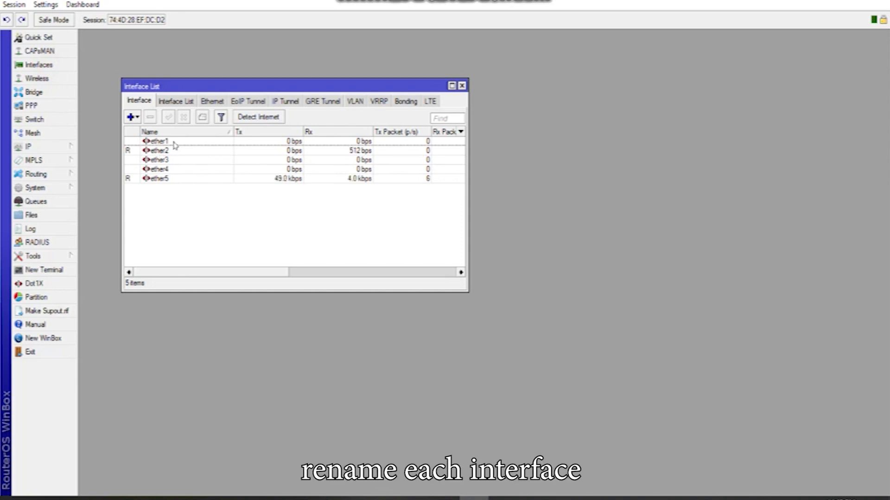
- Rename the ether1 interface as ether1-ISP1
double_click(174, 145)
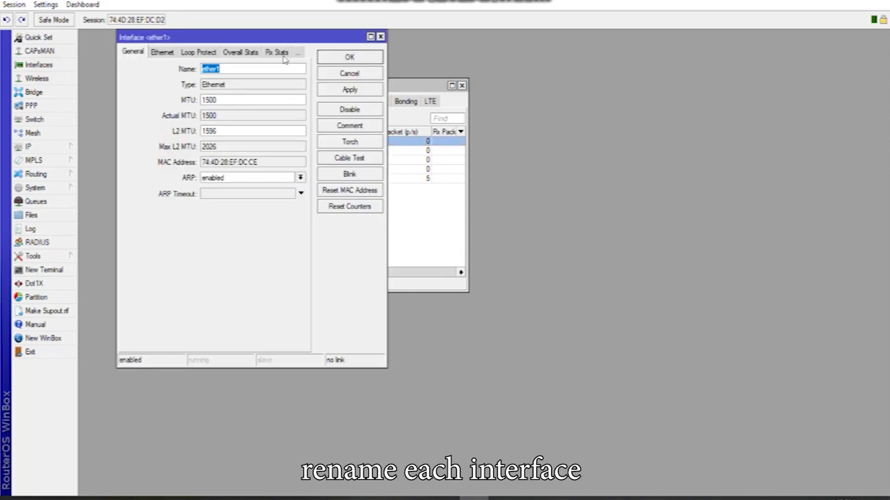
click(254, 67)
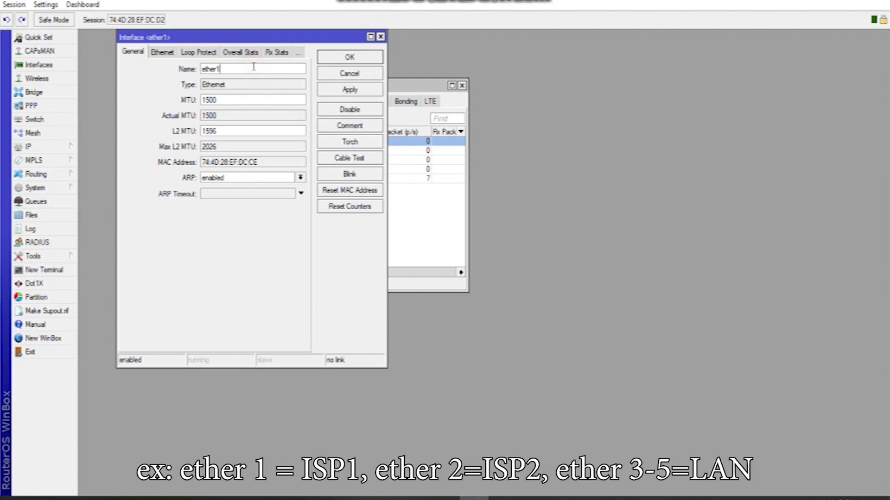
text(-ISP)
click(349, 89)
click(349, 57)
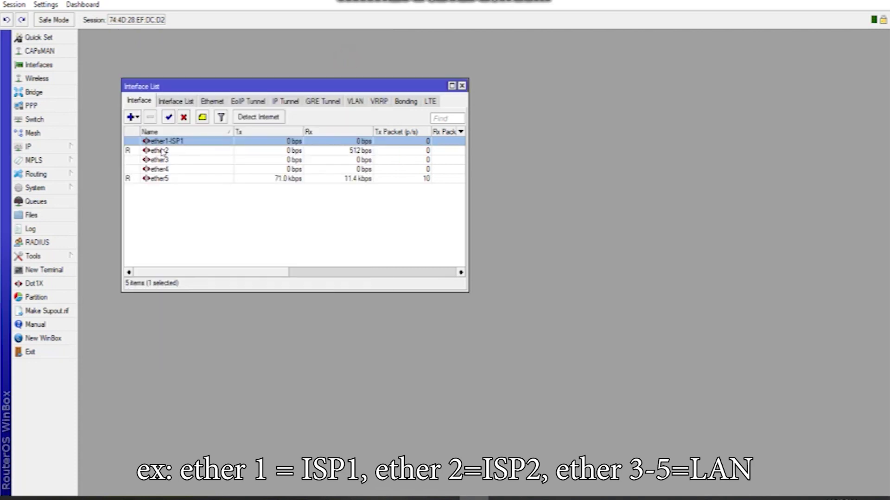
- Rename the ether2 interface as ether2-ISP2
double_click(161, 151)
click(227, 69)
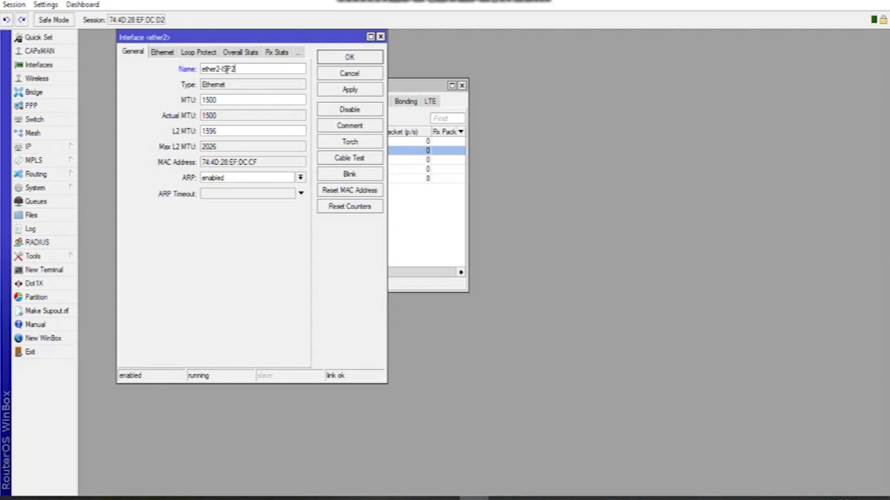
text(-ISP2)
click(359, 90)
click(360, 60)
- Rename the ether3 interface as ether3-LAN
click(180, 161)
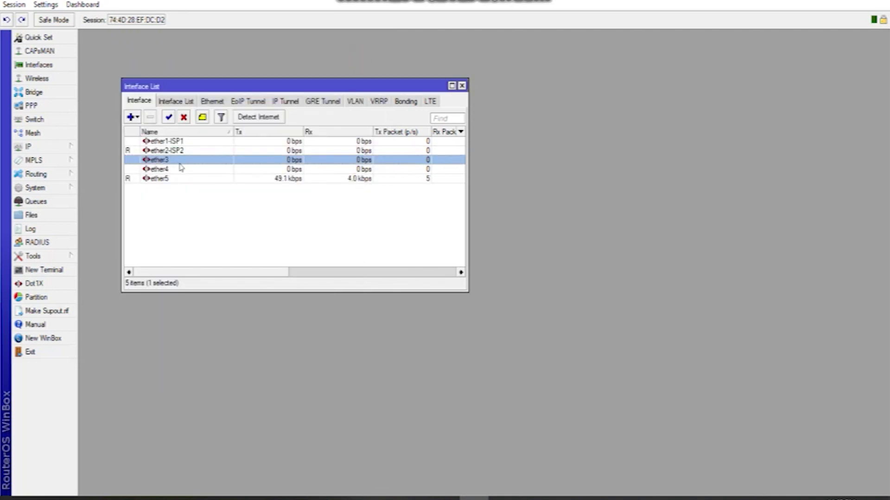
double_click(182, 163)
click(251, 68)
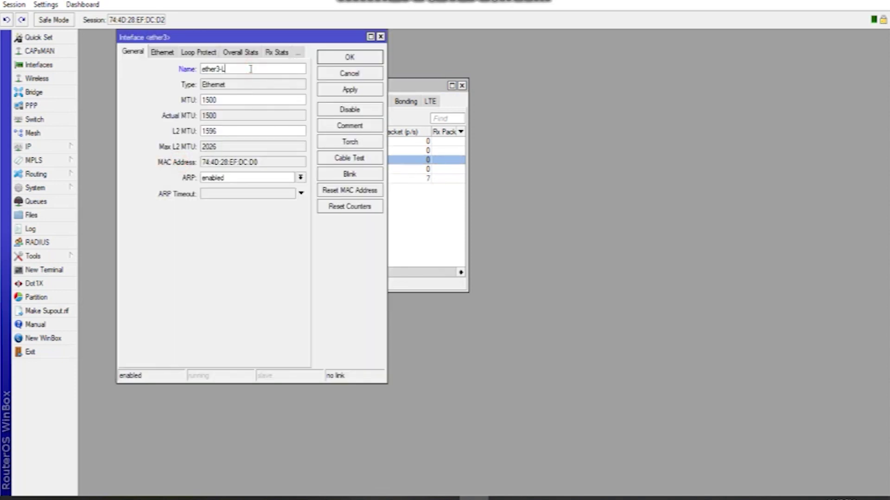
drag(250, 69, 223, 68)
click(350, 89)
click(350, 57)
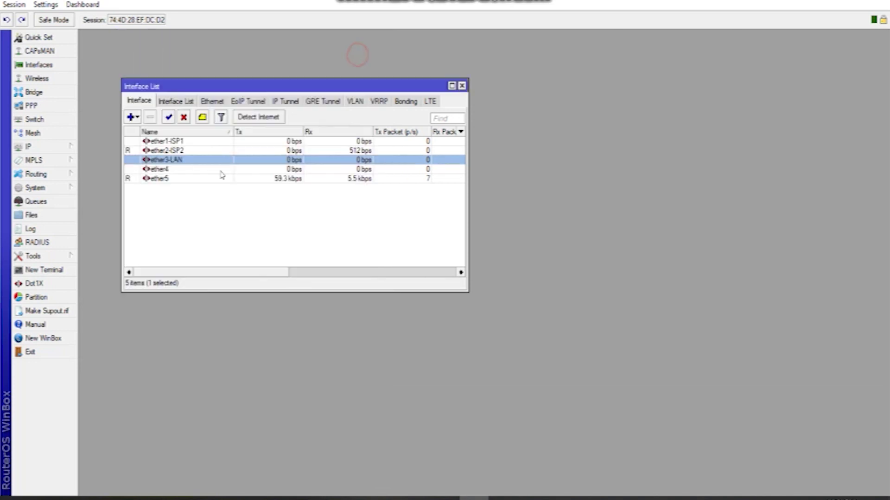
- Rename the ether4 interface as ether4-LAN
double_click(186, 171)
click(238, 68)
text(-LAN)
click(356, 91)
click(360, 58)
- Rename the ether5 interface as ether5-LAN
double_click(181, 181)
click(246, 70)
text(-LAN)
click(347, 92)
click(349, 57)
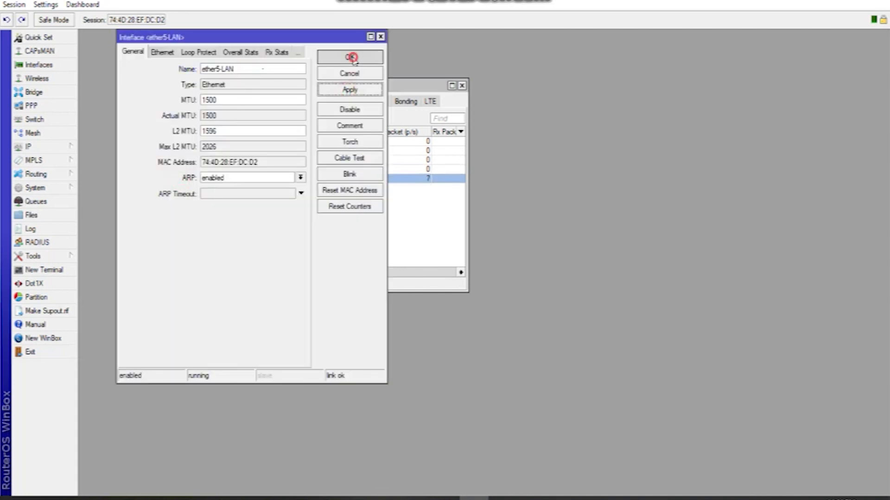
- Create a new bridge named bridge1-LAN with the remaining settings at their defaults
click(33, 92)
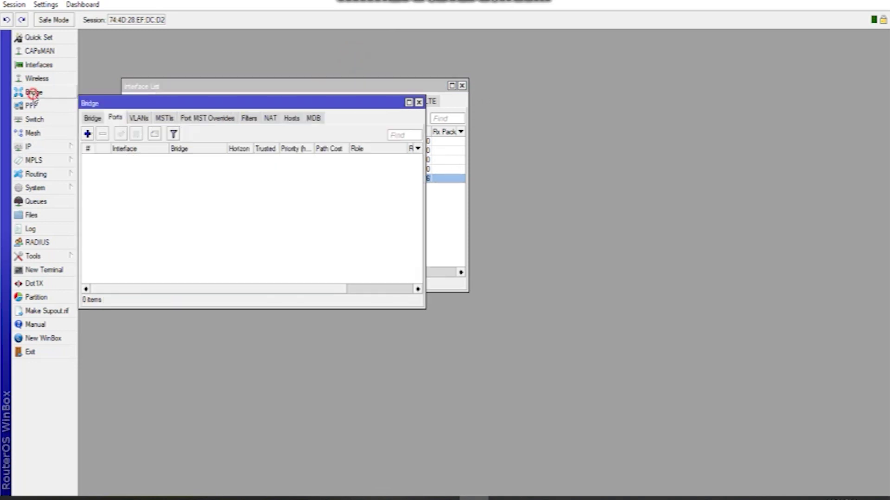
click(93, 119)
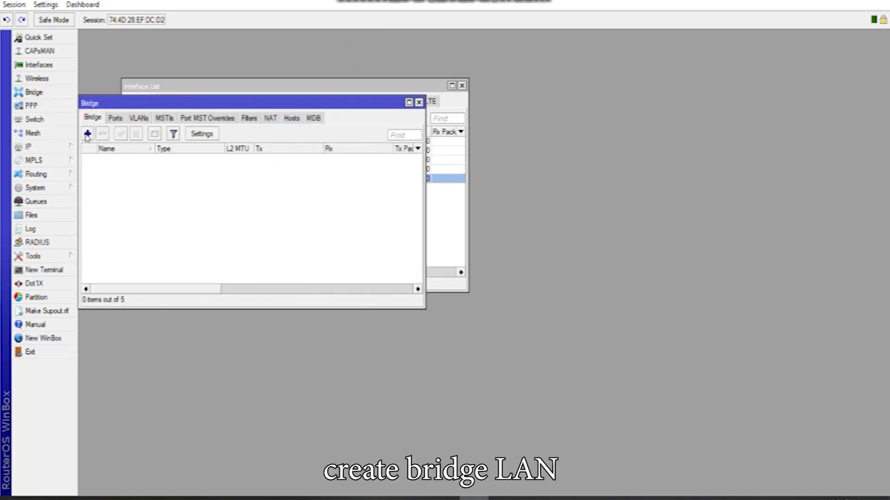
click(87, 134)
click(156, 61)
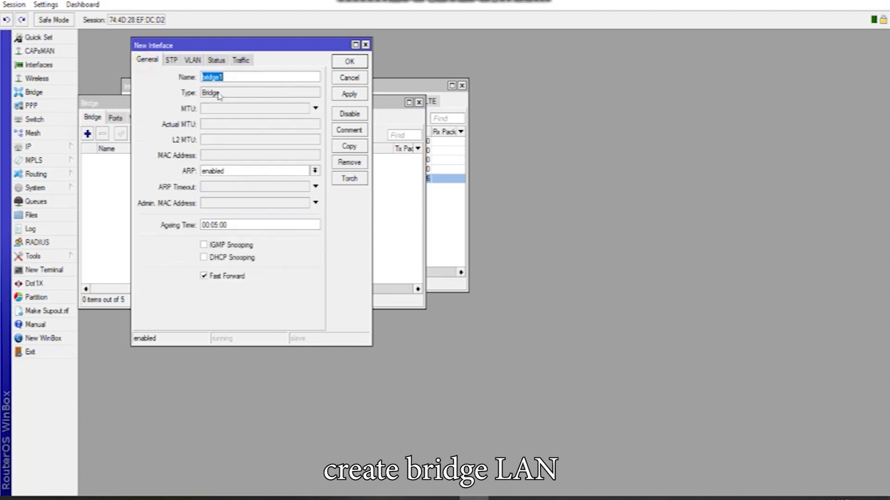
click(238, 78)
text(-LAN)
click(350, 94)
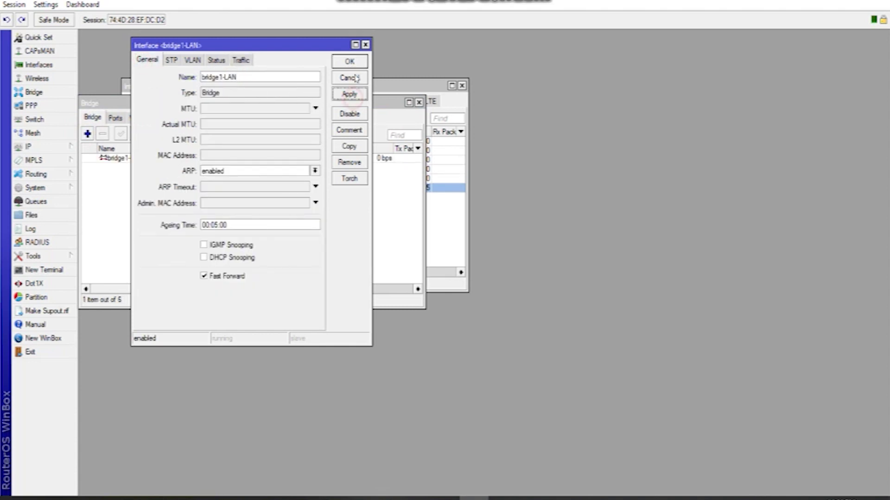
click(354, 62)
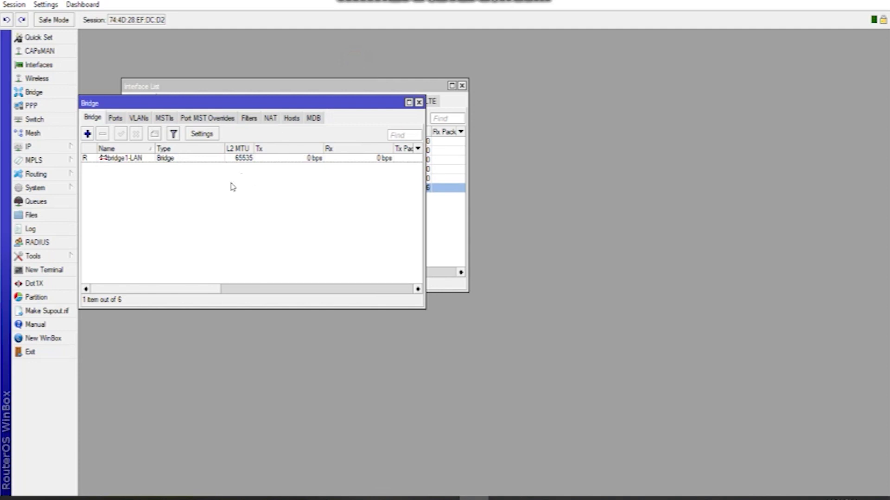
- Add ether3-LAN as a port of the bridge1-LAN bridge
click(114, 118)
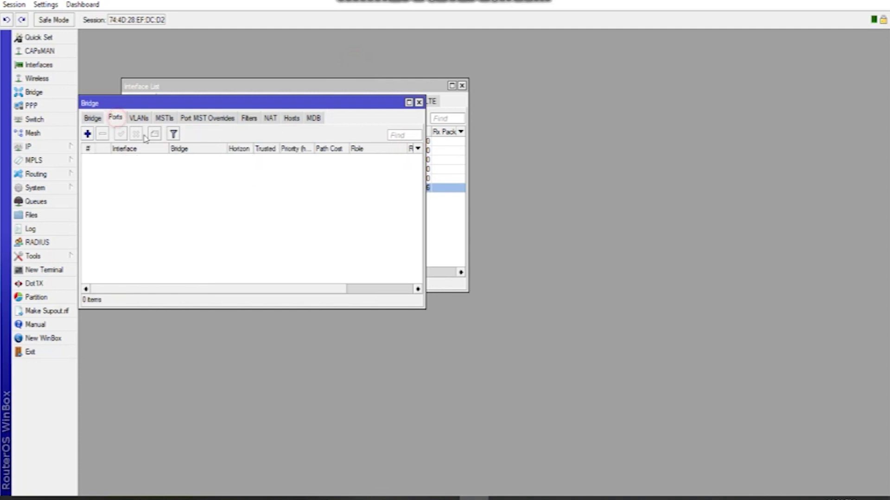
click(87, 134)
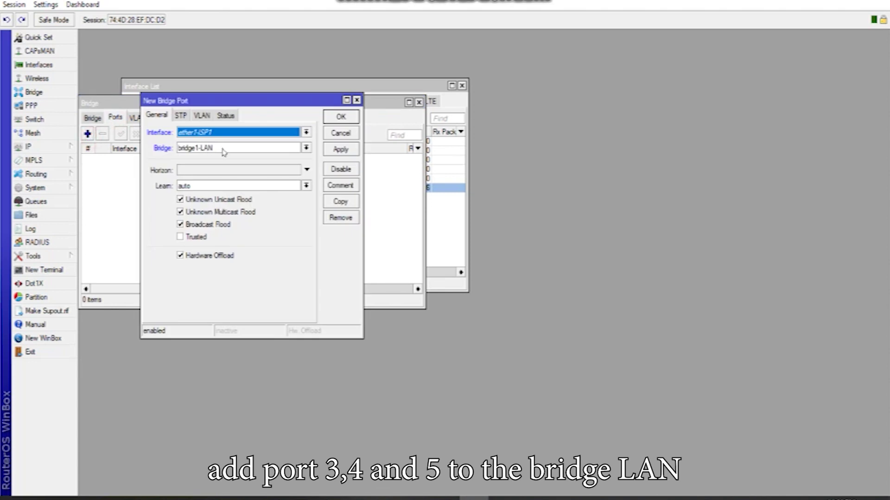
click(227, 134)
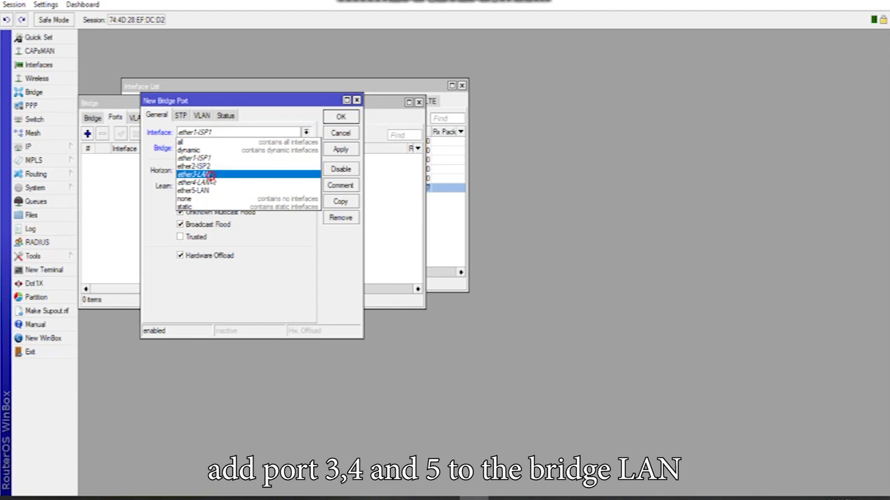
click(210, 176)
click(346, 149)
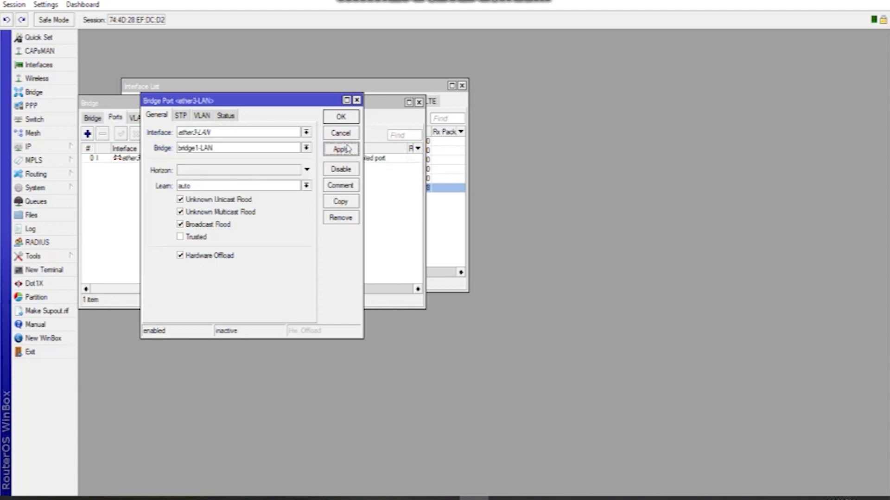
- Copy the ether3-LAN bridge port entry and apply the copy for ether4-LAN on bridge1-LAN
click(343, 202)
click(239, 146)
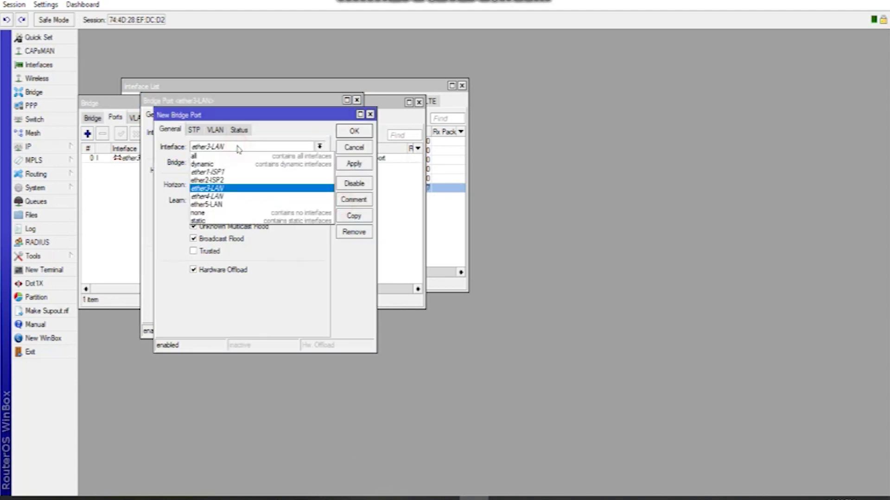
click(222, 197)
click(351, 165)
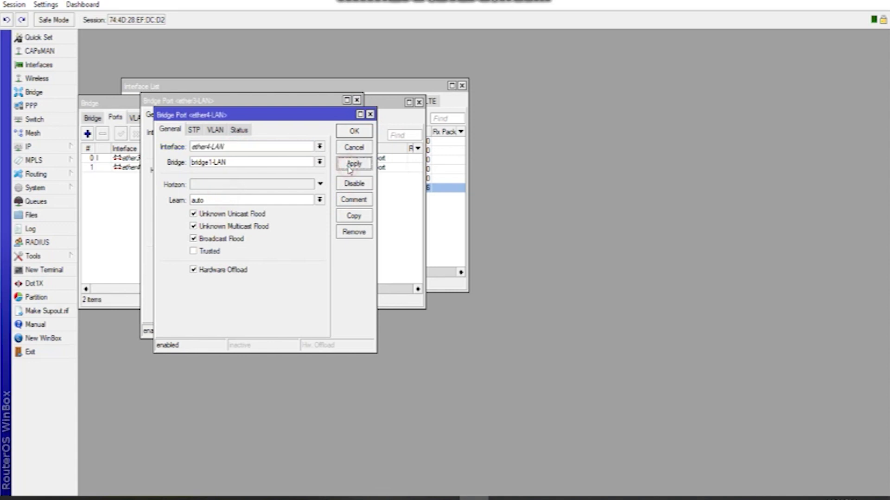
click(259, 146)
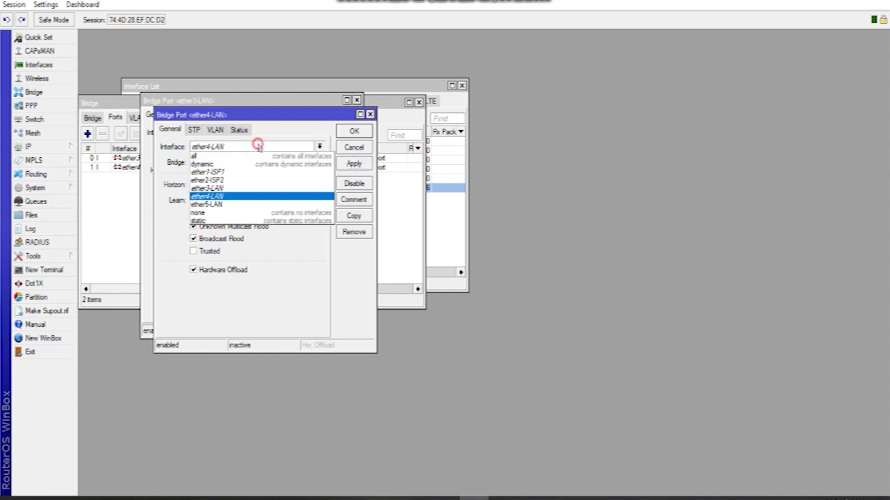
click(257, 145)
- Copy the ether4-LAN bridge port entry and save the copy for ether5-LAN on bridge1-LAN
click(354, 216)
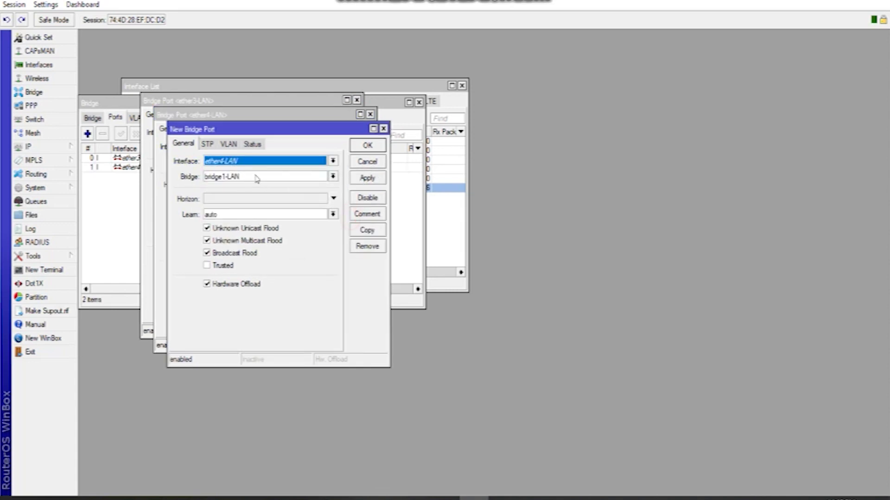
click(258, 162)
click(249, 219)
click(367, 149)
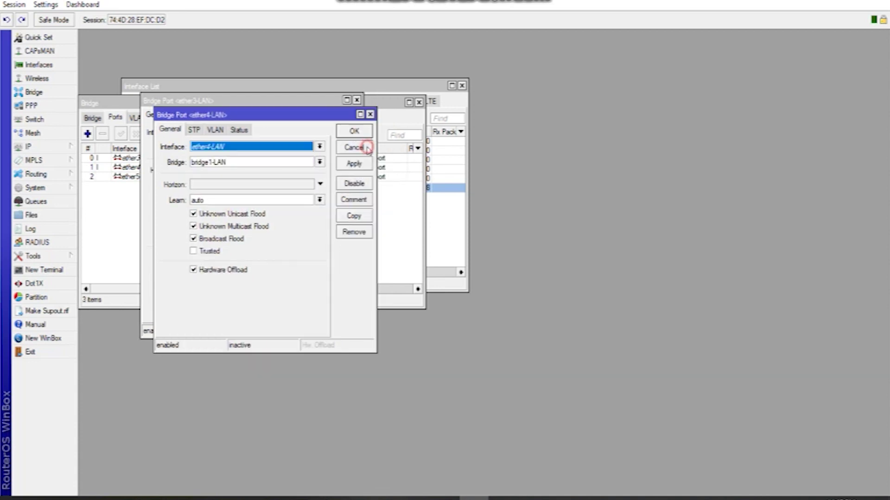
- Confirm the open ether4-LAN and ether3-LAN bridge port dialogs and reconnect to the router
click(360, 132)
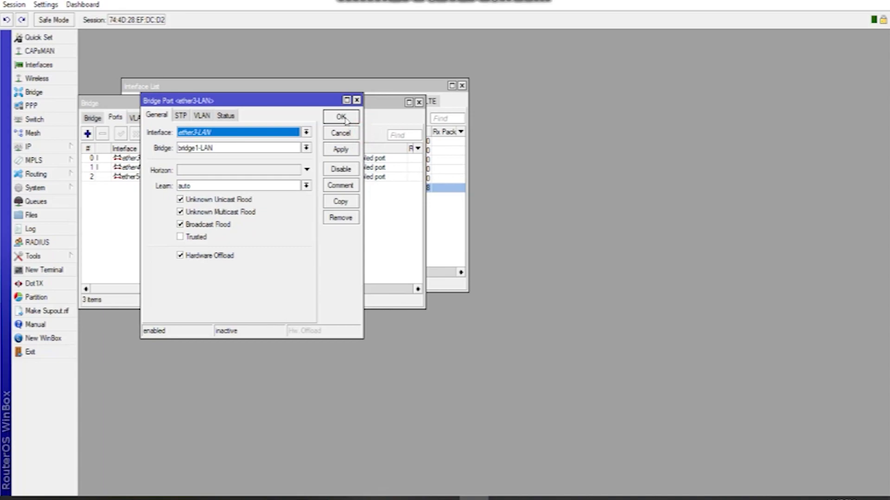
click(344, 118)
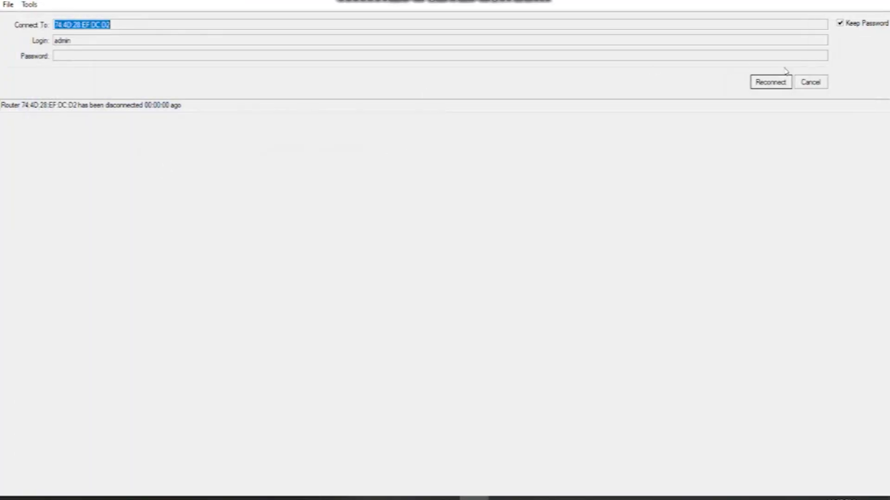
click(770, 84)
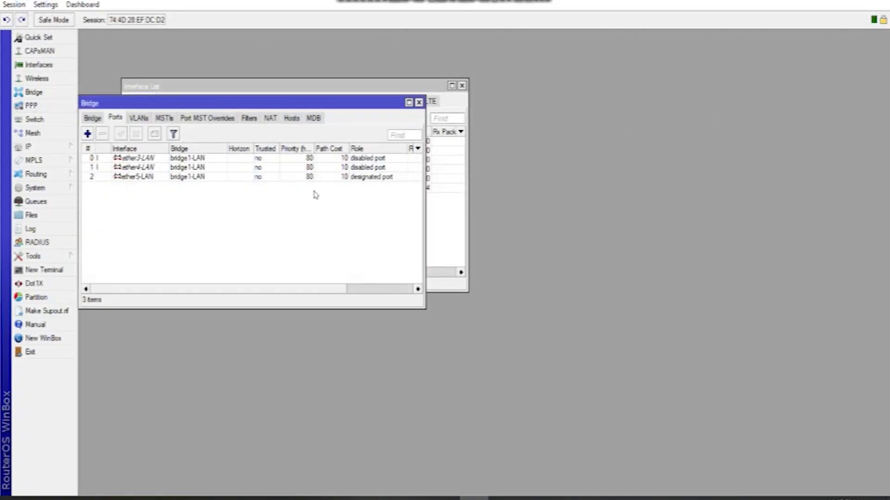
- Add the IP address 192.168.2.1/24 to the bridge1-LAN interface
click(51, 147)
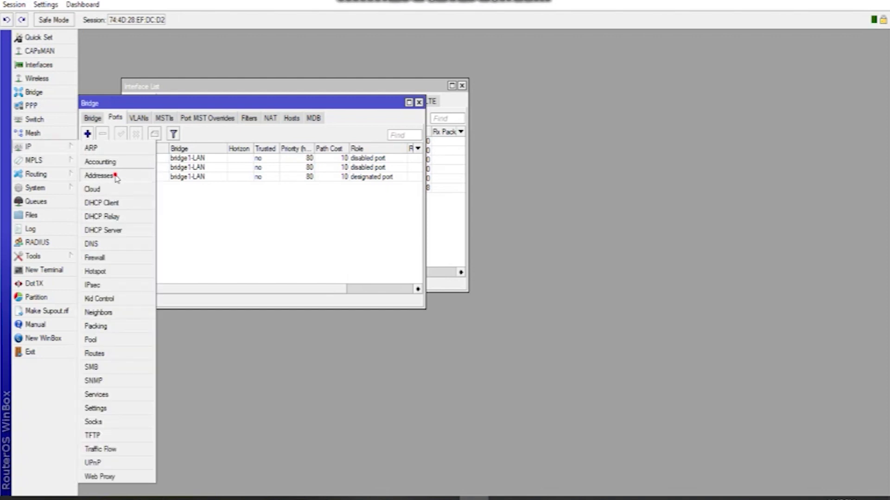
click(115, 175)
click(130, 246)
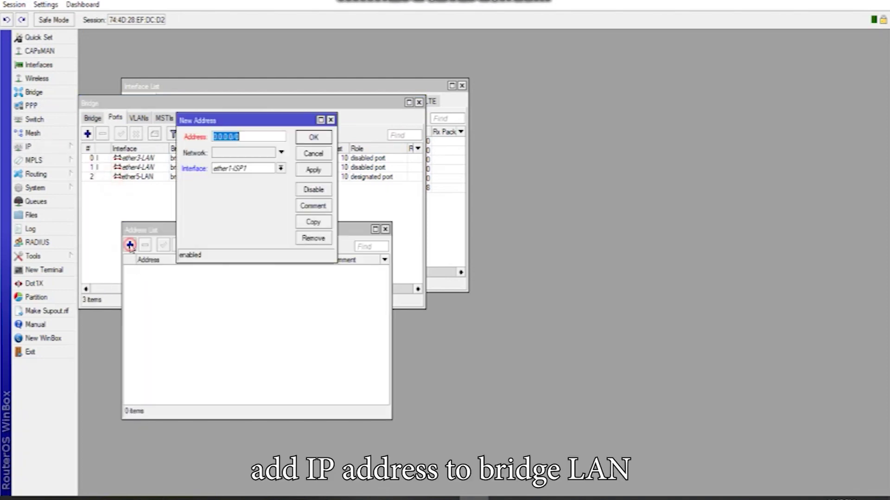
click(280, 169)
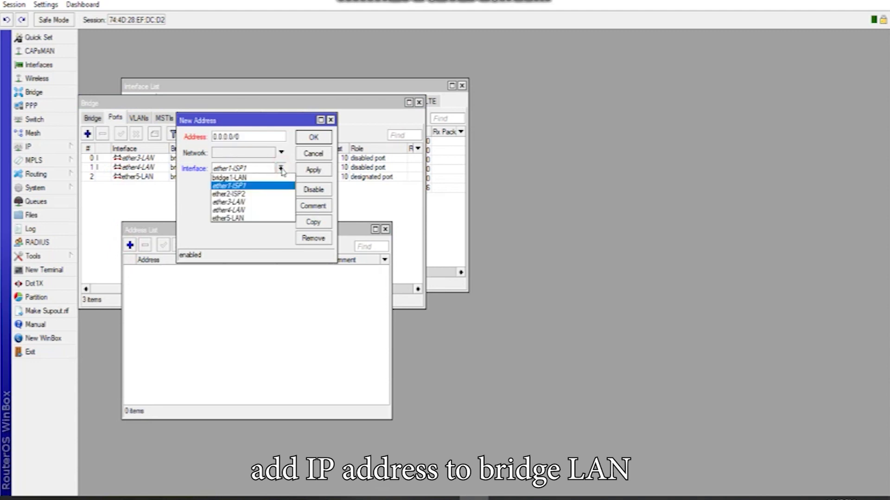
click(281, 168)
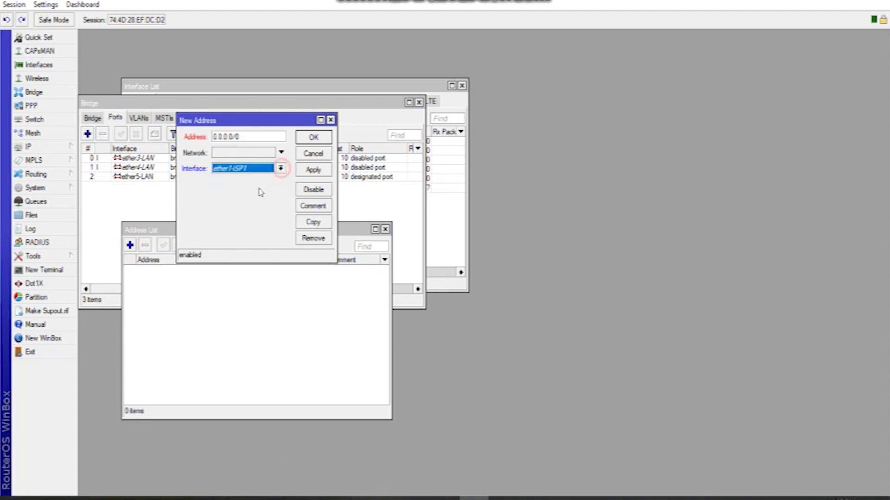
click(281, 168)
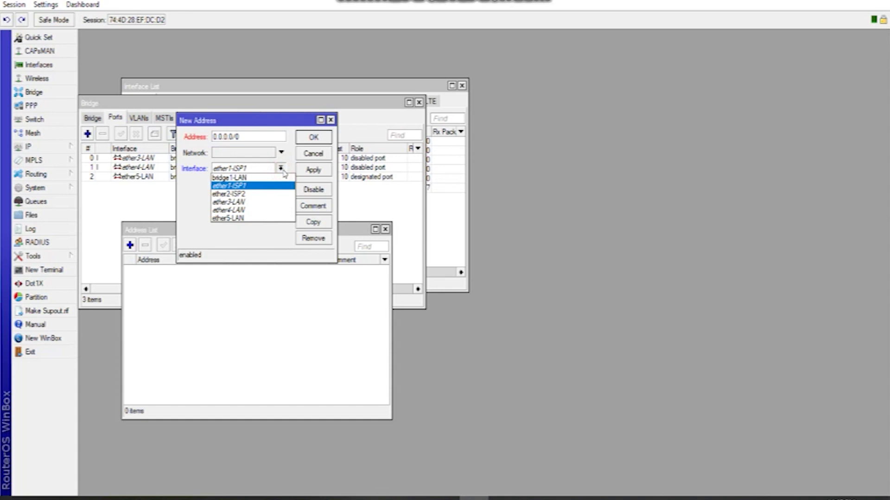
click(237, 181)
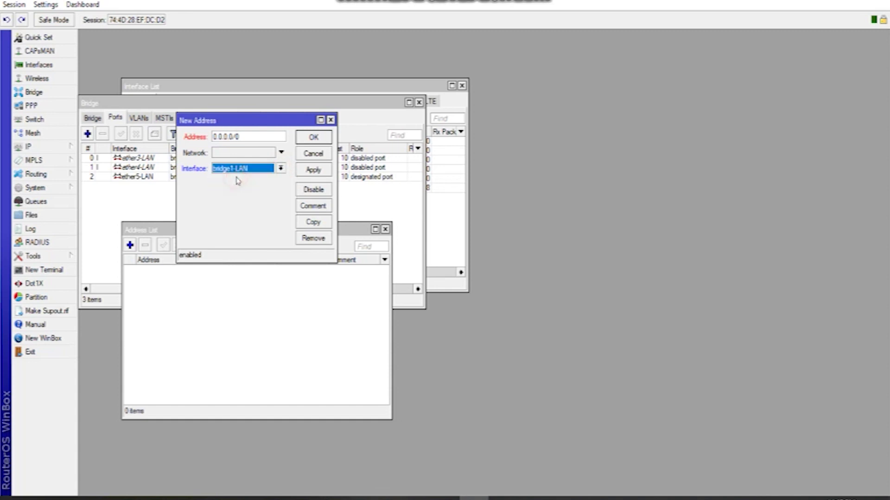
double_click(250, 136)
text(192.168.2.1)
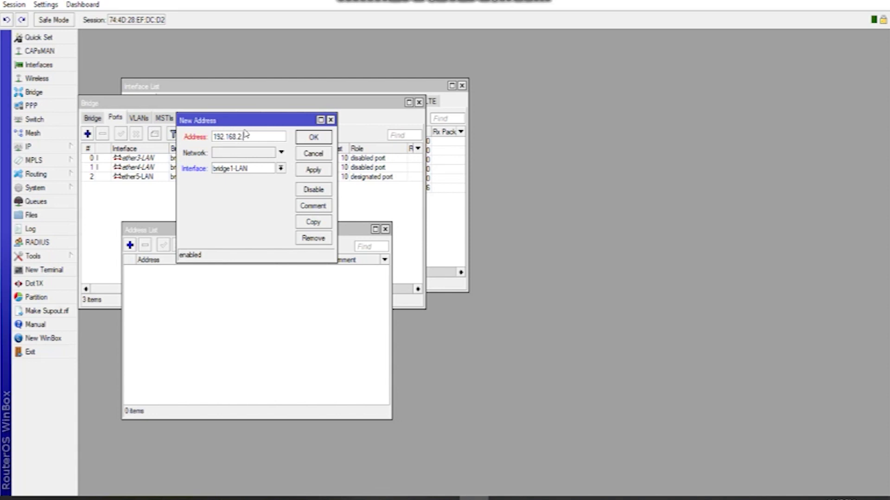
text(/24)
click(314, 172)
click(314, 138)
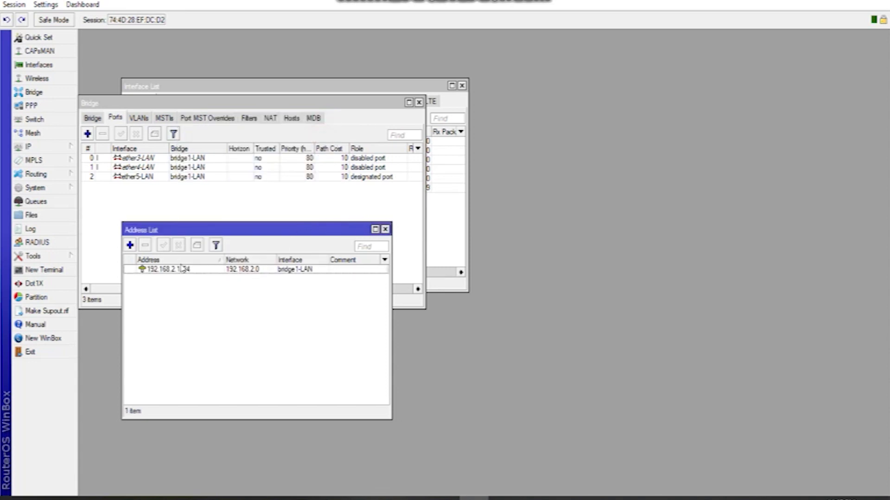
- Rearrange the address list and bridge windows to uncover the interface list
drag(220, 231, 546, 166)
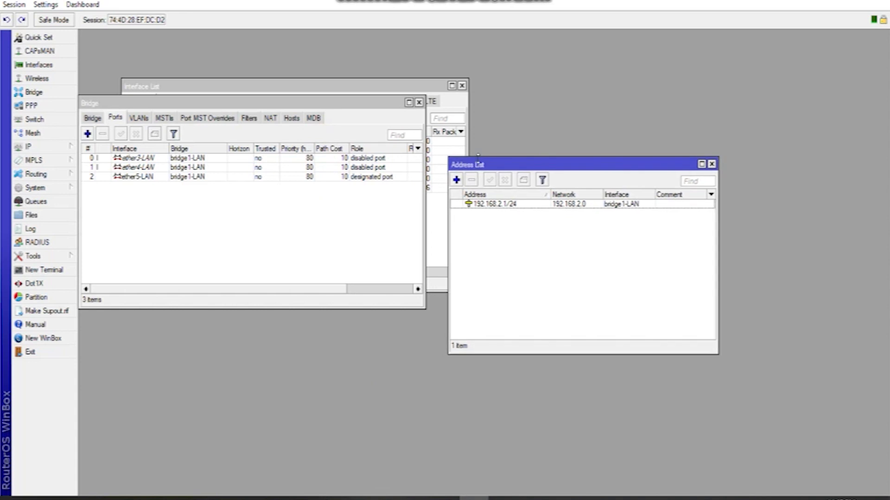
drag(347, 102, 357, 212)
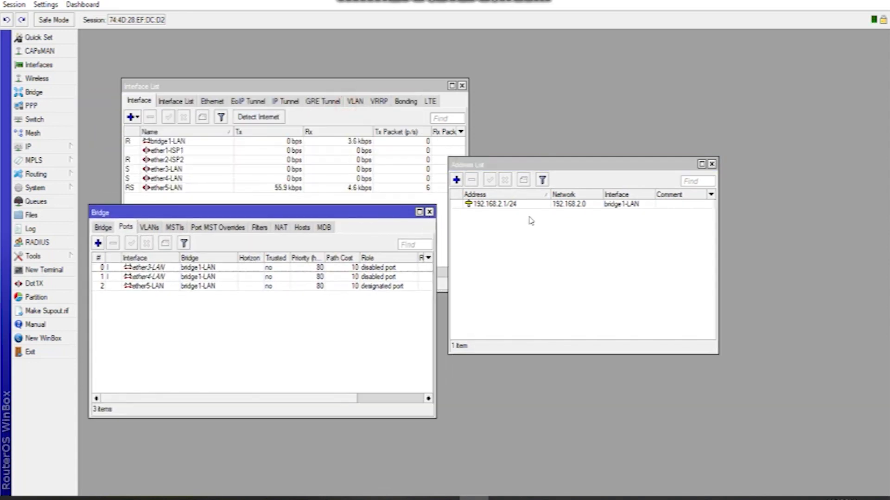
- Add a DHCP client on ether1-ISP1 with Use Peer DNS and Use Peer NTP disabled and Add Default Route set to no
click(495, 205)
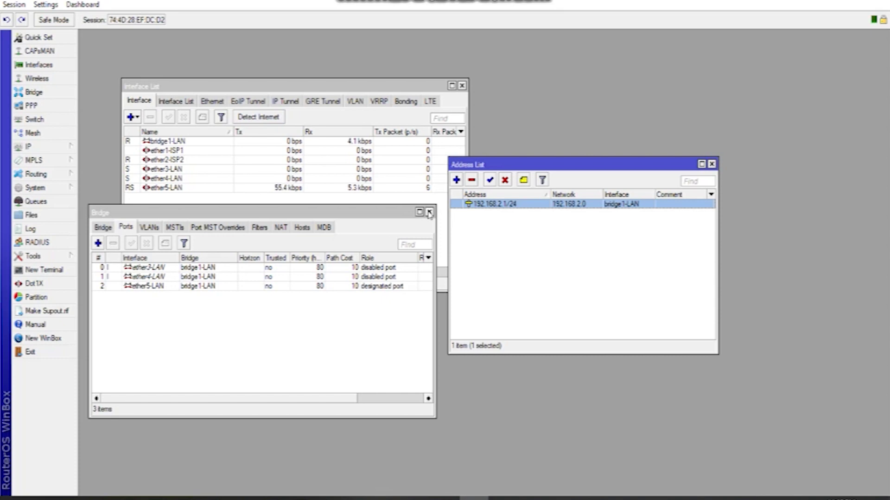
drag(351, 217, 749, 256)
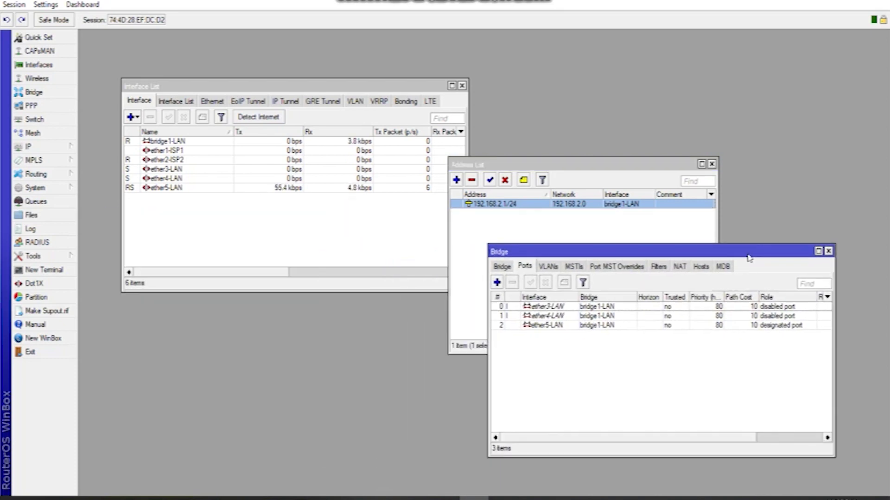
click(46, 148)
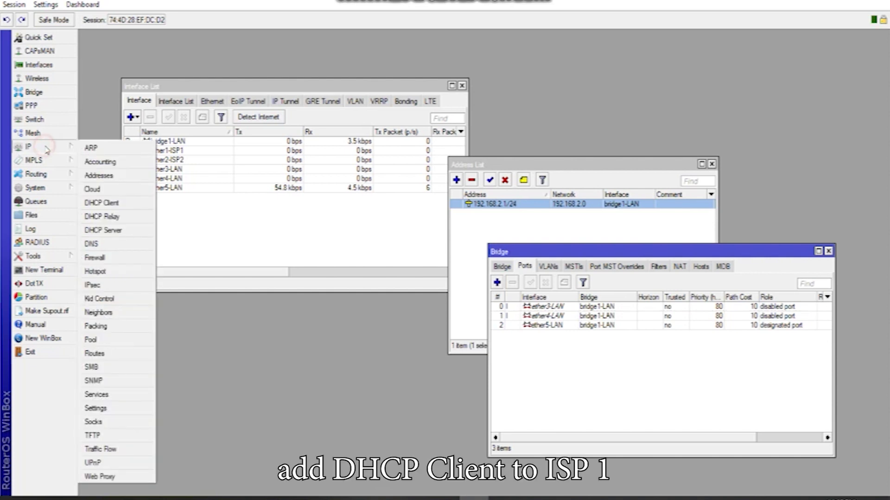
click(114, 204)
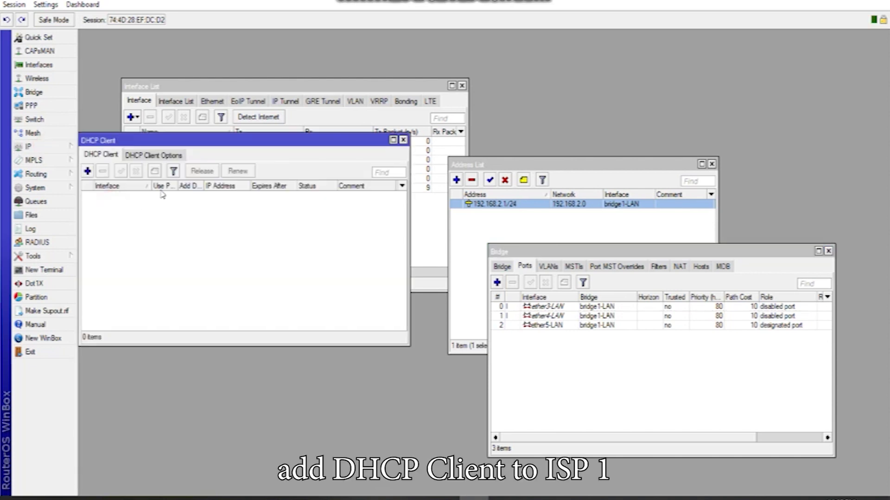
click(87, 171)
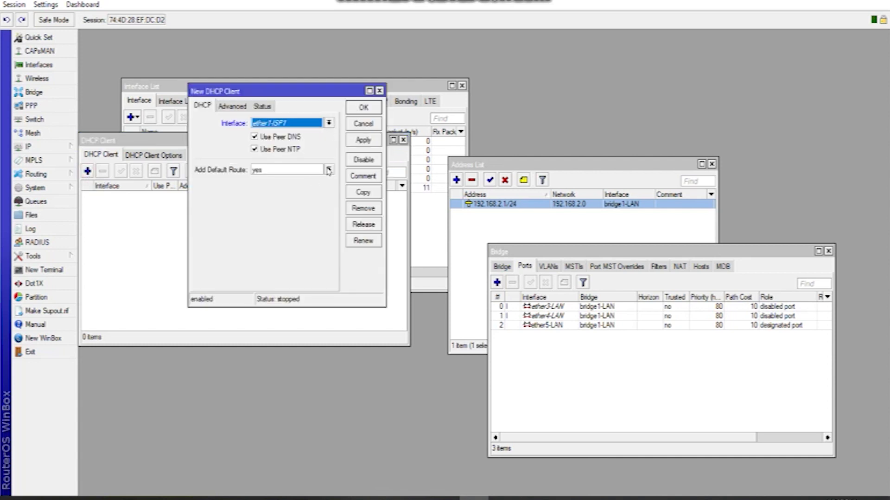
click(254, 148)
click(254, 137)
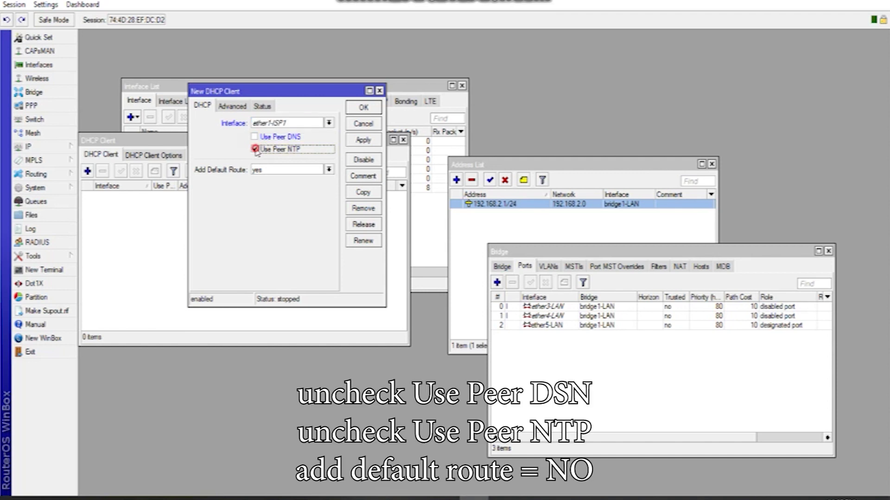
click(329, 169)
click(257, 179)
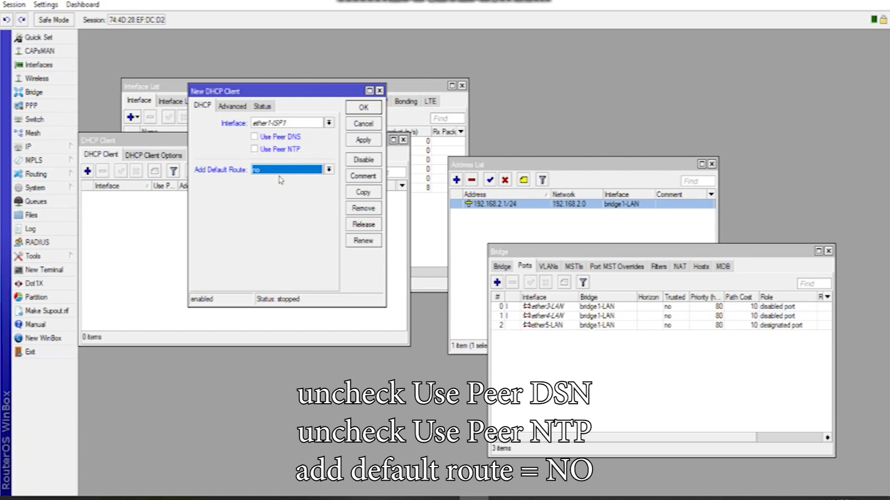
click(365, 140)
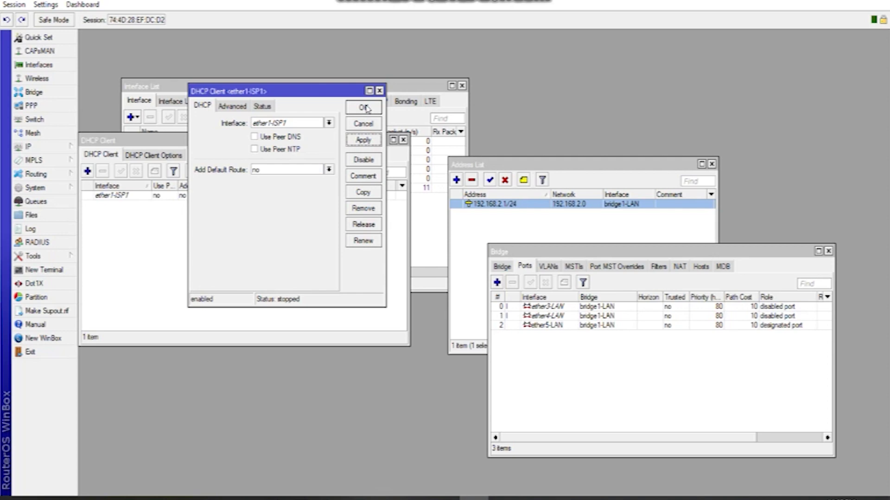
- Copy the ether1-ISP1 DHCP client, save the copy for ether2-ISP2, and uncover the interface list
click(363, 192)
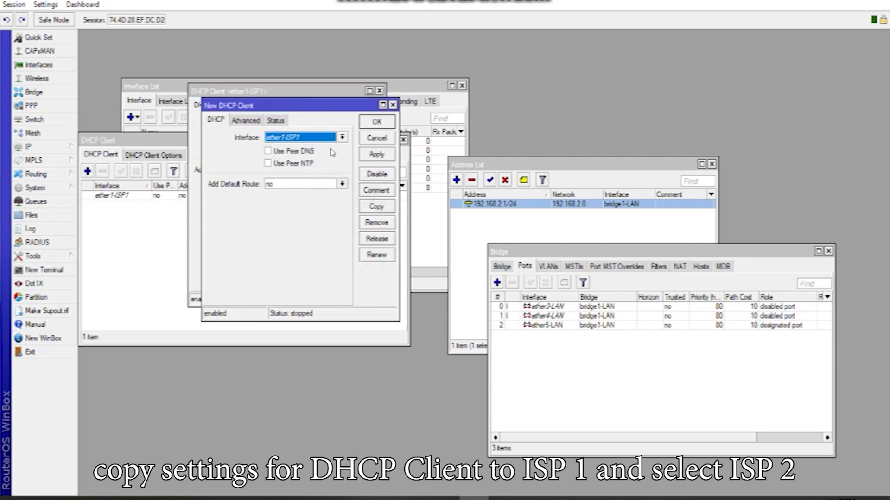
click(342, 138)
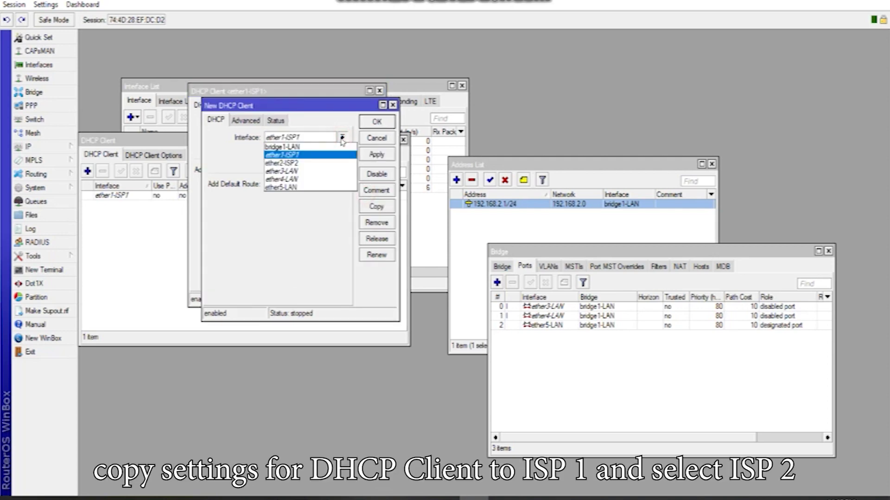
click(313, 164)
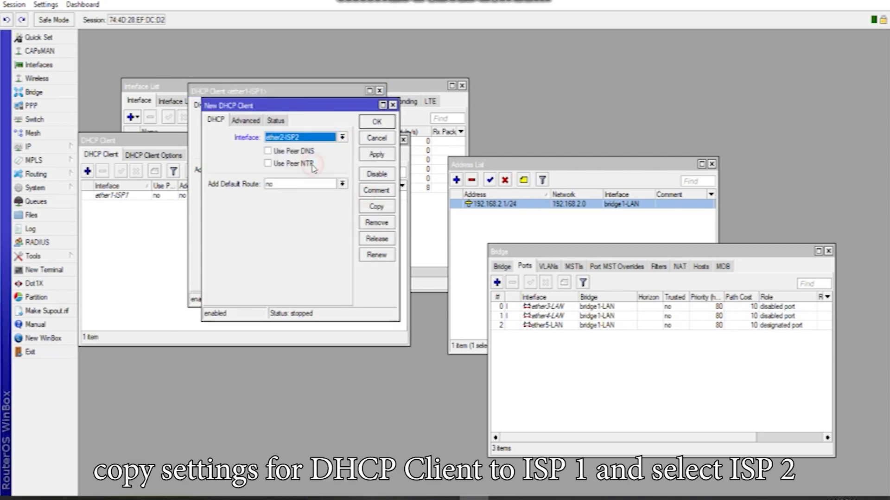
click(376, 155)
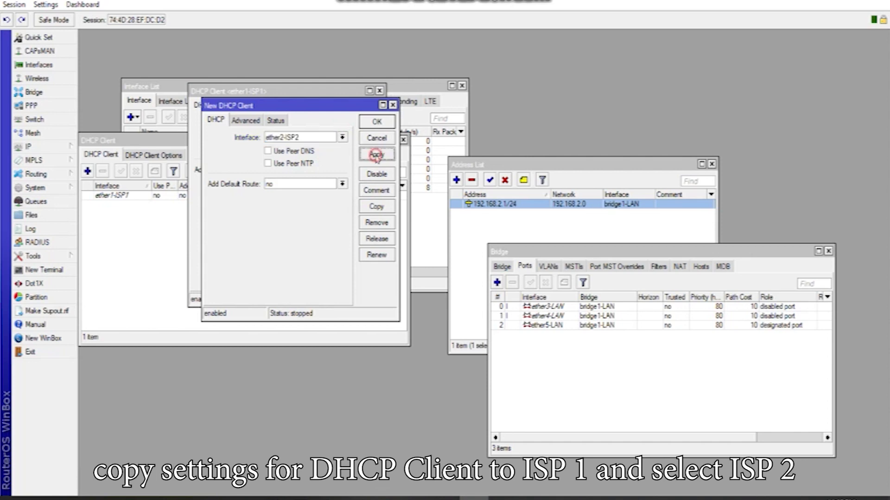
click(378, 123)
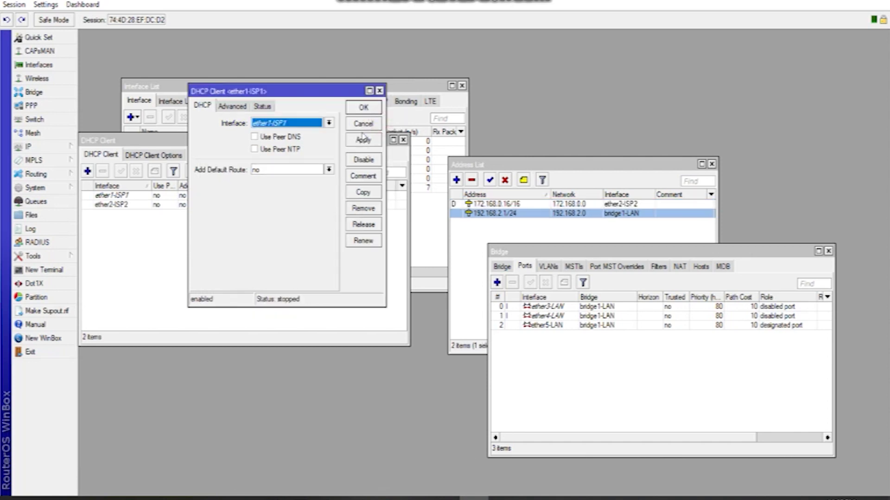
click(364, 107)
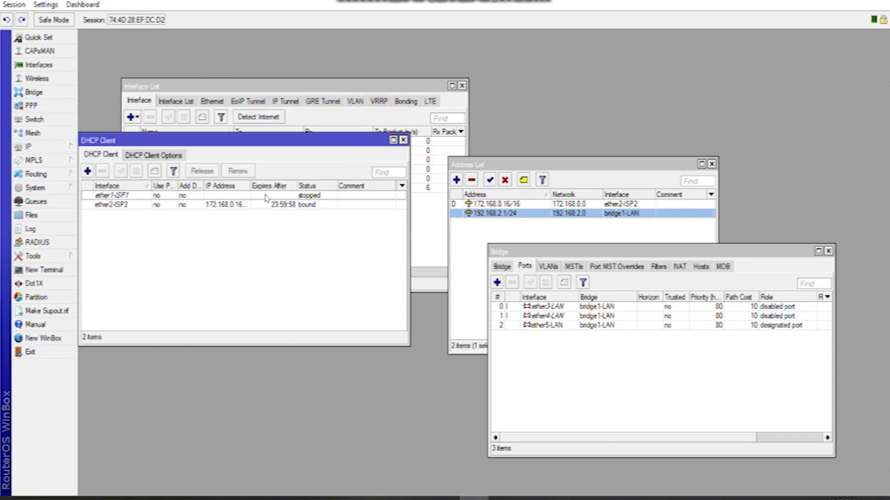
click(238, 206)
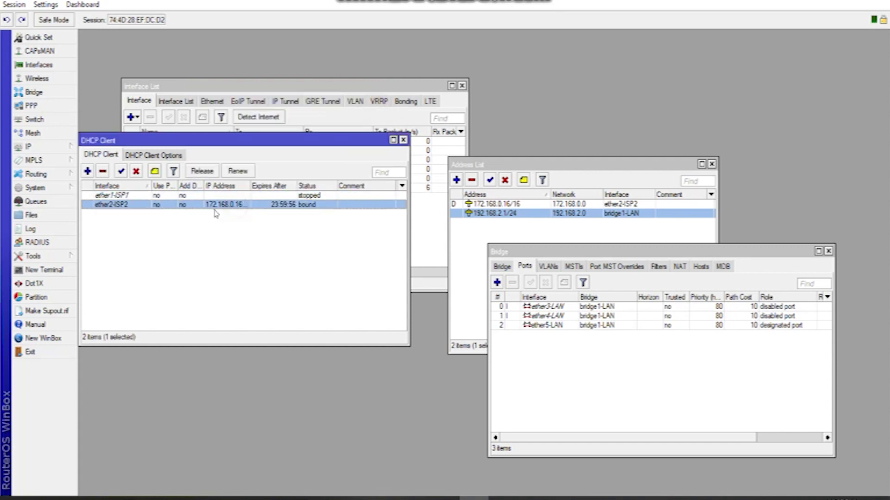
drag(249, 140, 279, 233)
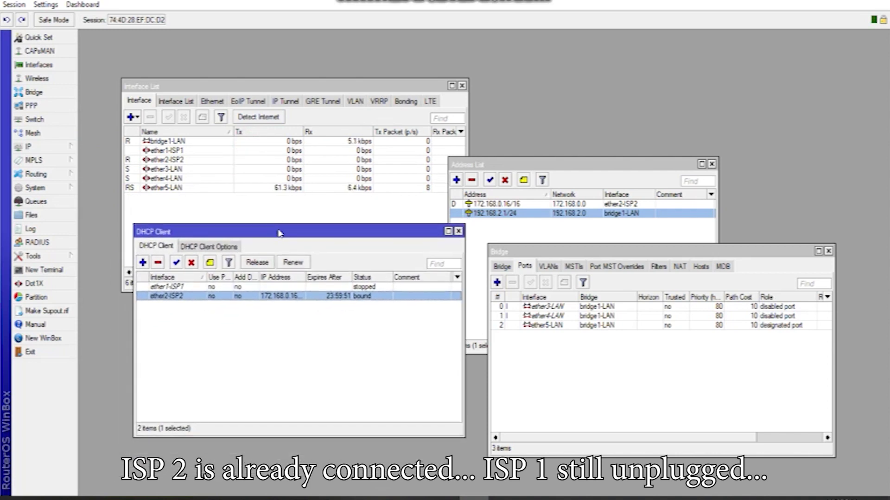
- Open the firewall settings and look through the filter, NAT and mangle rules
click(50, 148)
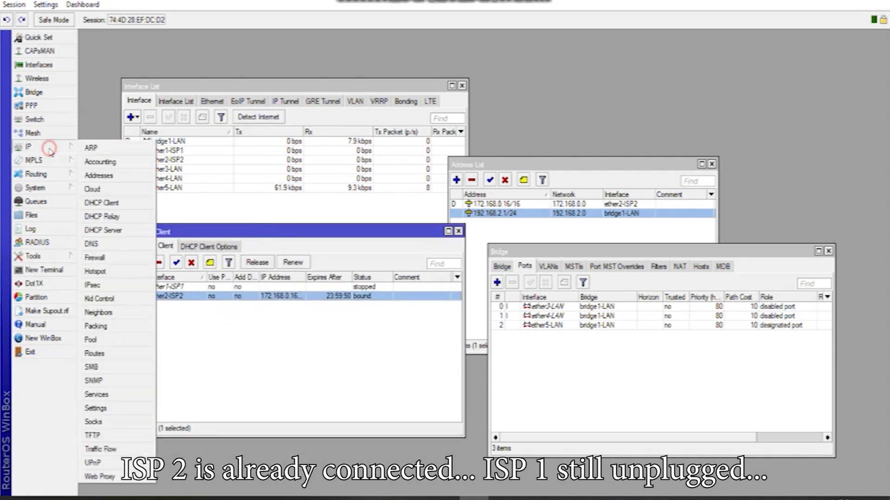
click(110, 263)
drag(254, 59, 403, 238)
click(314, 255)
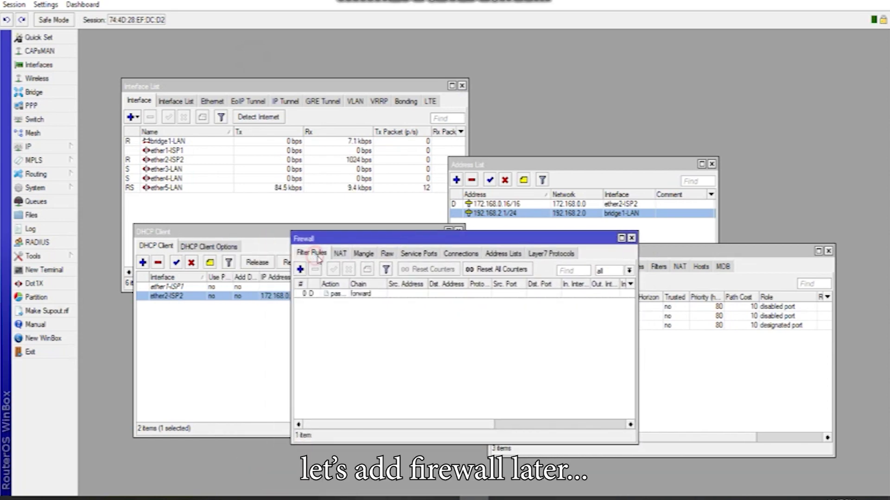
click(340, 254)
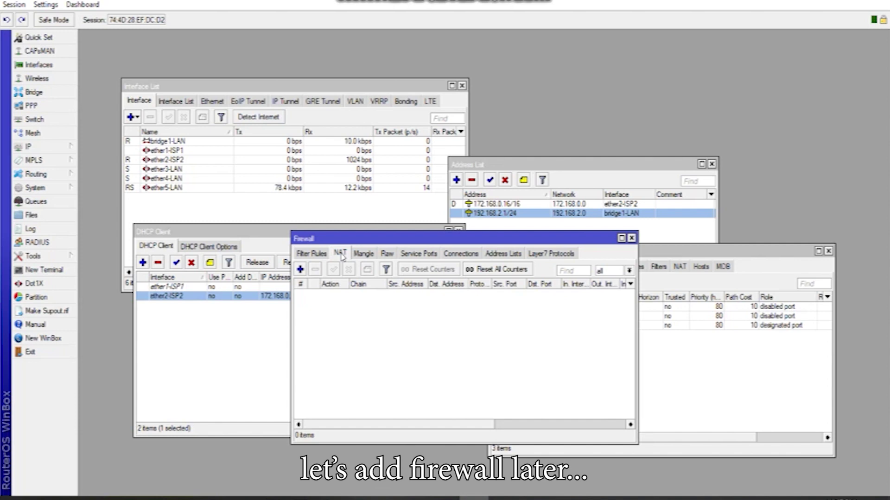
click(363, 254)
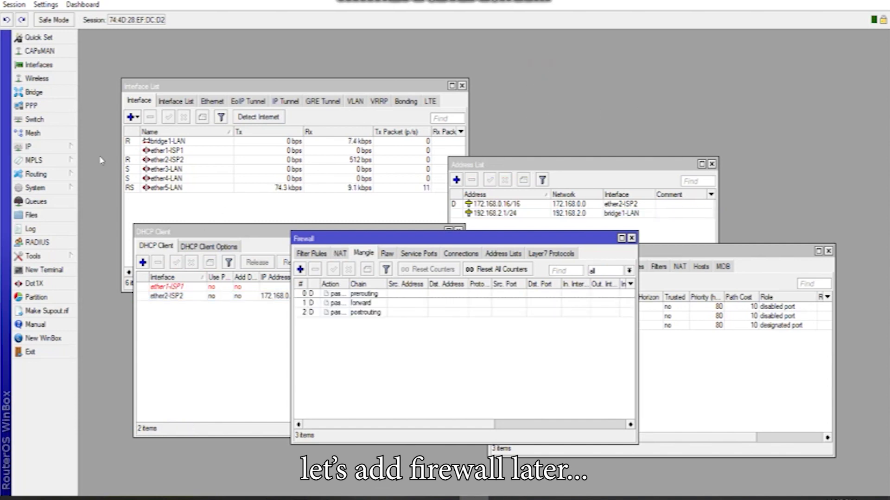
- Add a 0.0.0.0/0 route for ISP 1 with gateway 192.168.111.1 and Check Gateway set to ping
click(32, 147)
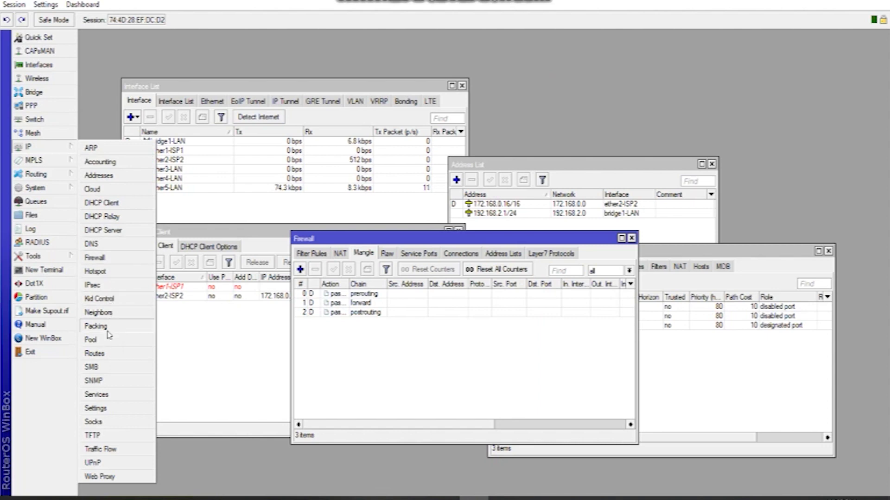
click(104, 354)
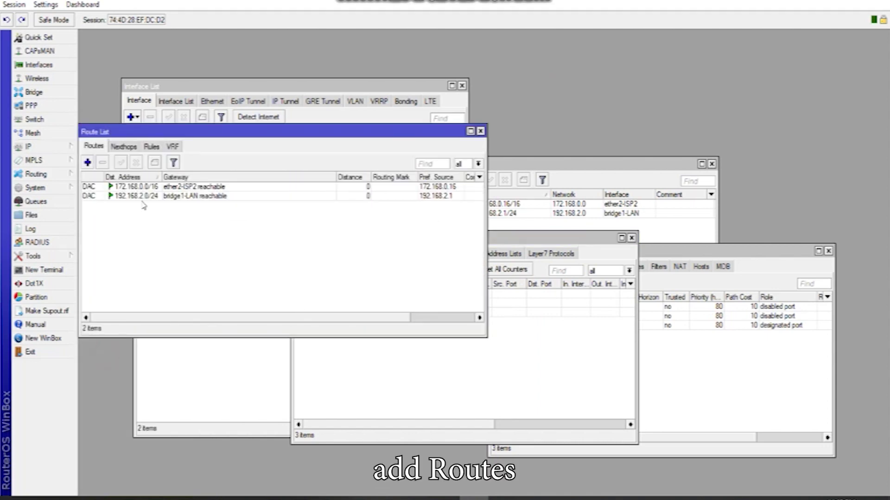
click(87, 162)
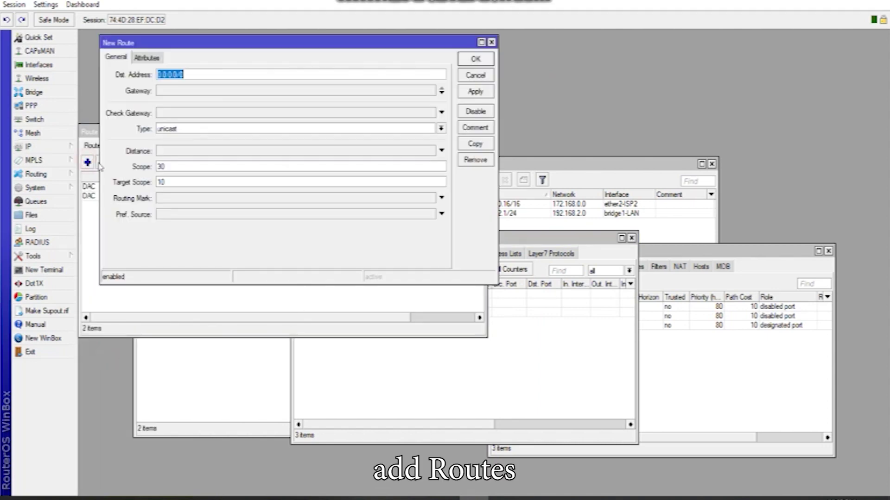
click(194, 94)
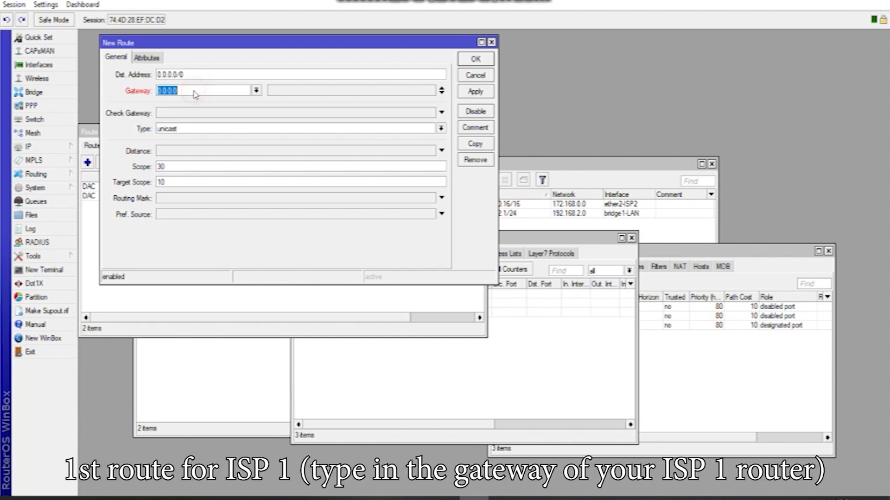
click(257, 91)
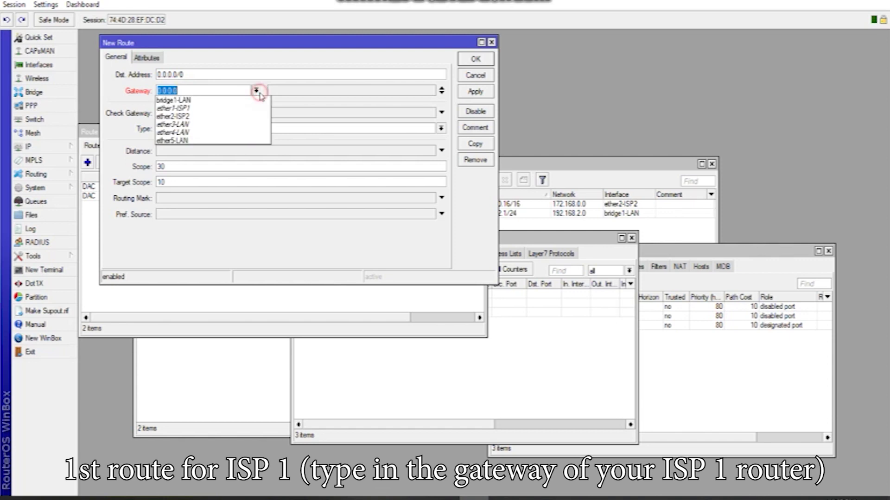
click(191, 110)
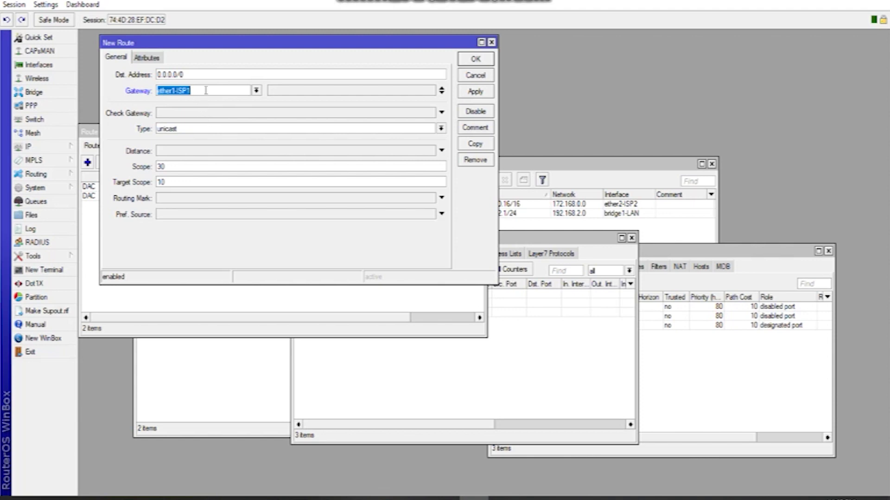
text(192.168.111.1)
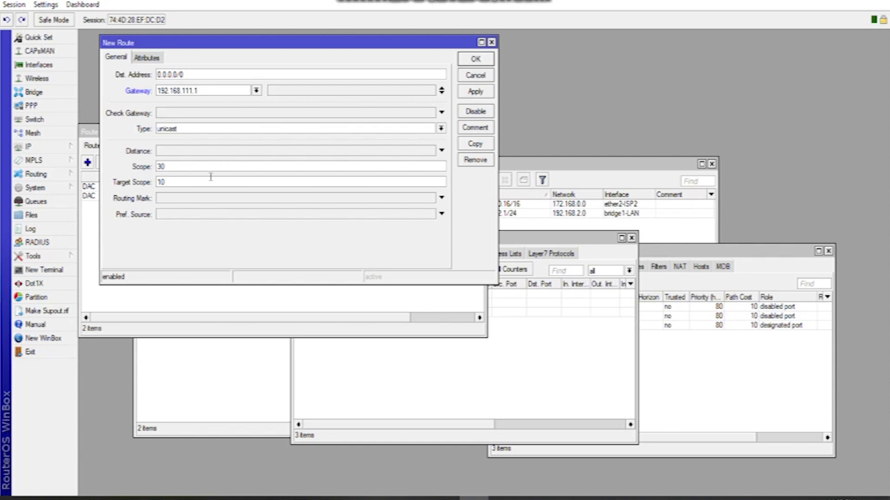
click(442, 112)
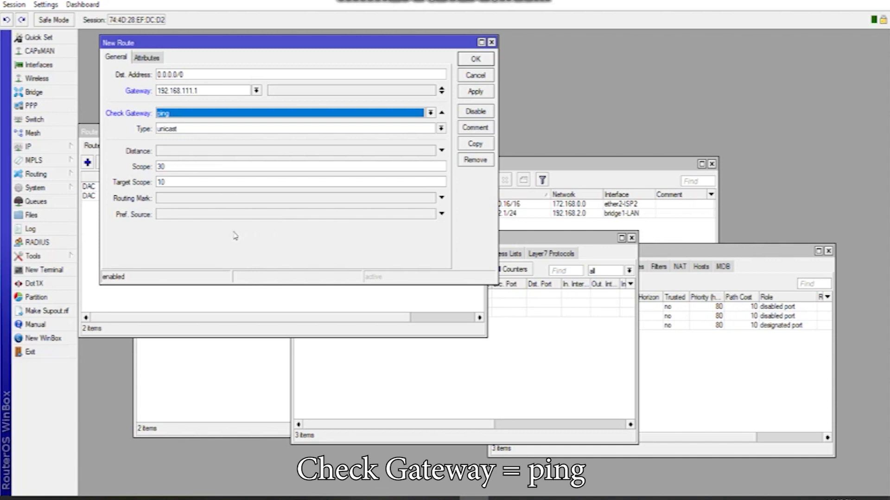
click(475, 92)
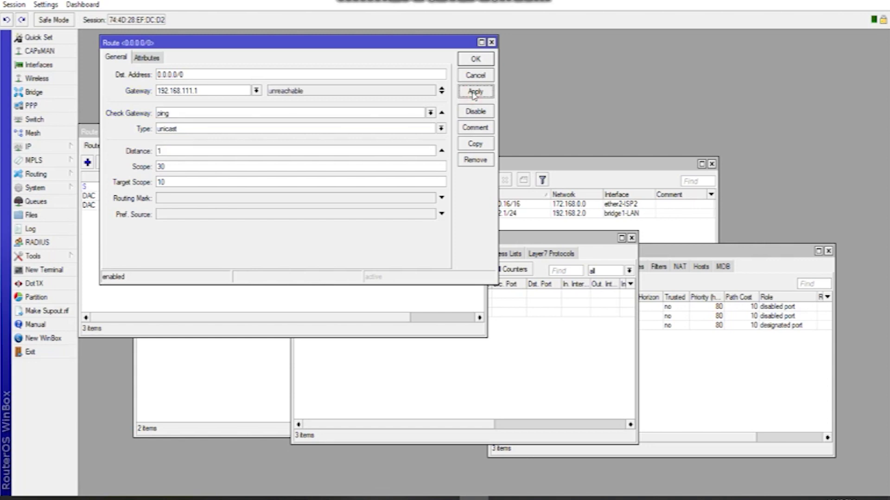
- Copy the ISP 1 default route and save the copy with gateway 172.168.0.1 for ISP 2
click(475, 144)
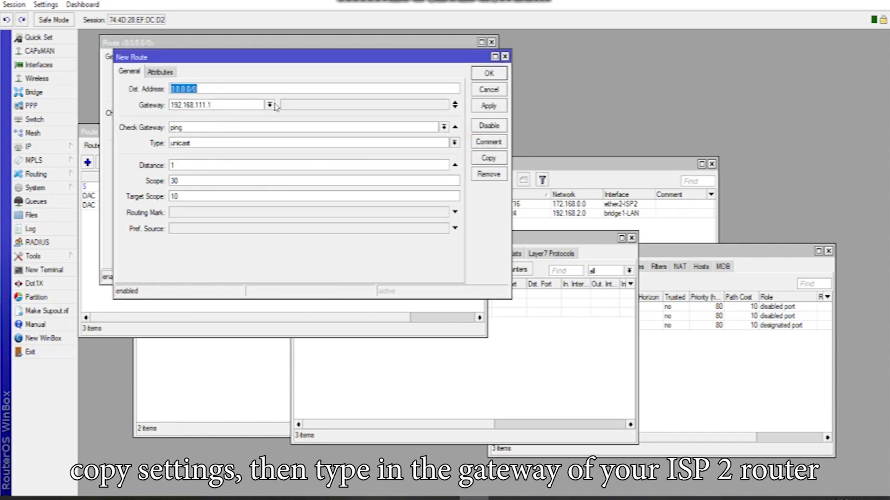
drag(228, 59, 361, 186)
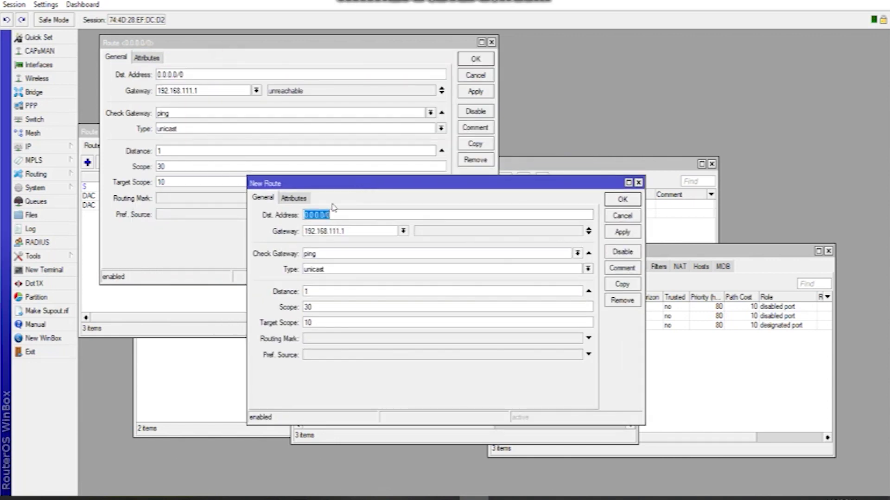
double_click(359, 229)
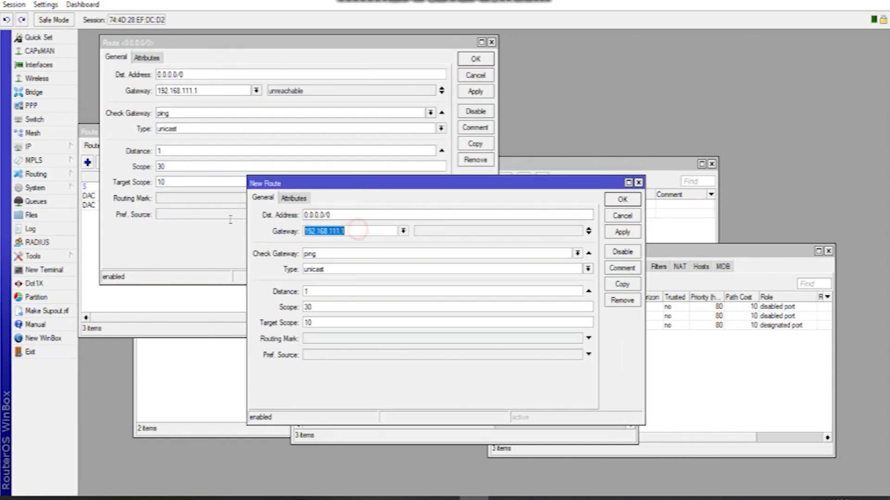
text(172.168.0.1)
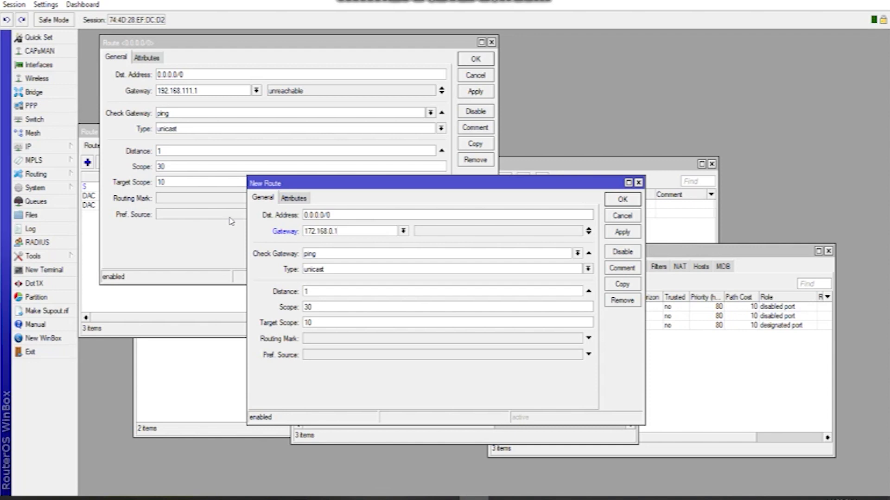
click(624, 233)
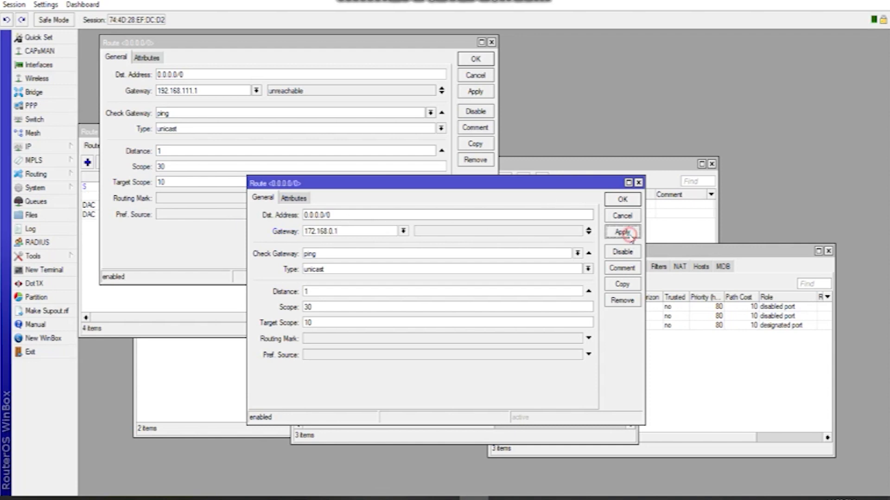
click(623, 199)
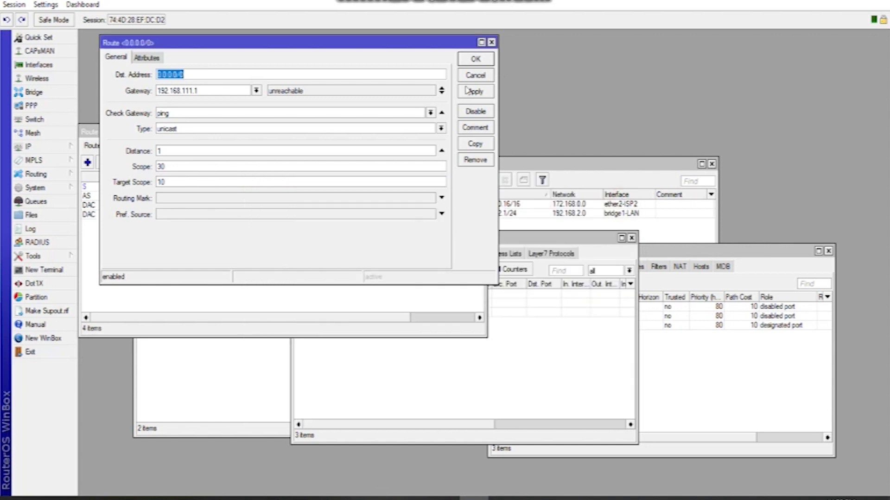
- Add another default route for ISP 1 with gateway 192.168.111.1, Check Gateway set to ping and distance 1
click(478, 60)
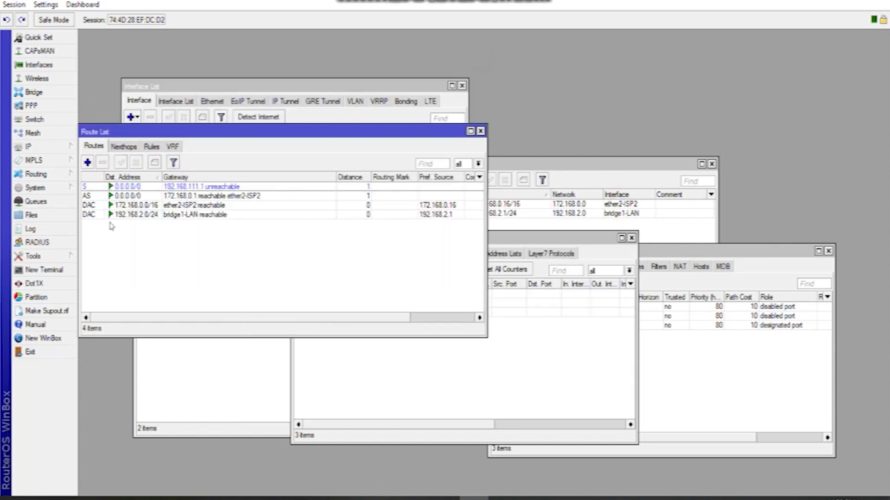
click(88, 163)
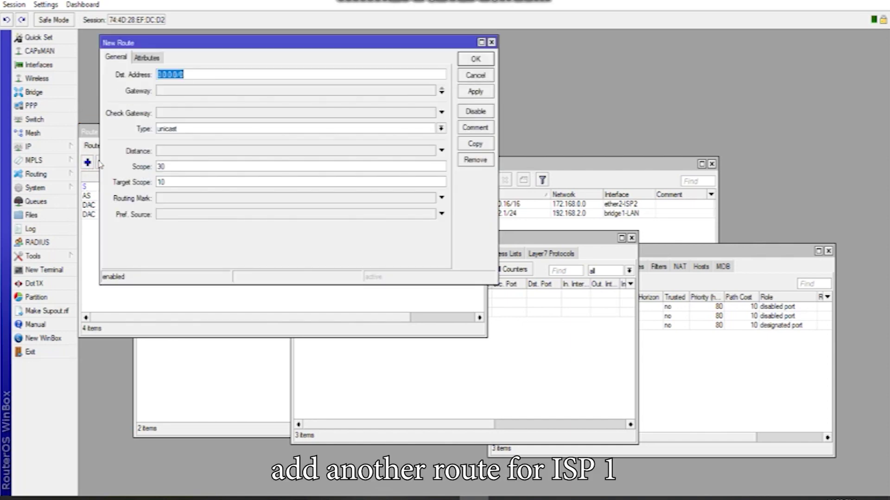
click(206, 91)
text(192.168.111.1)
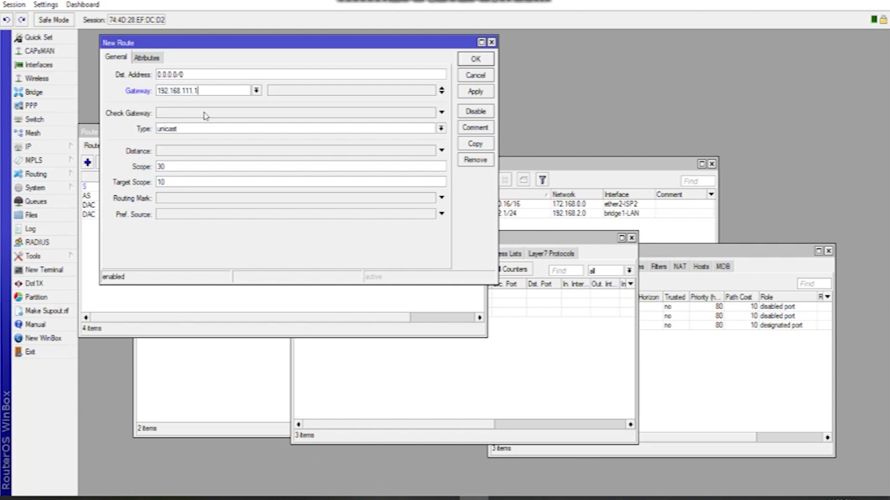
click(441, 113)
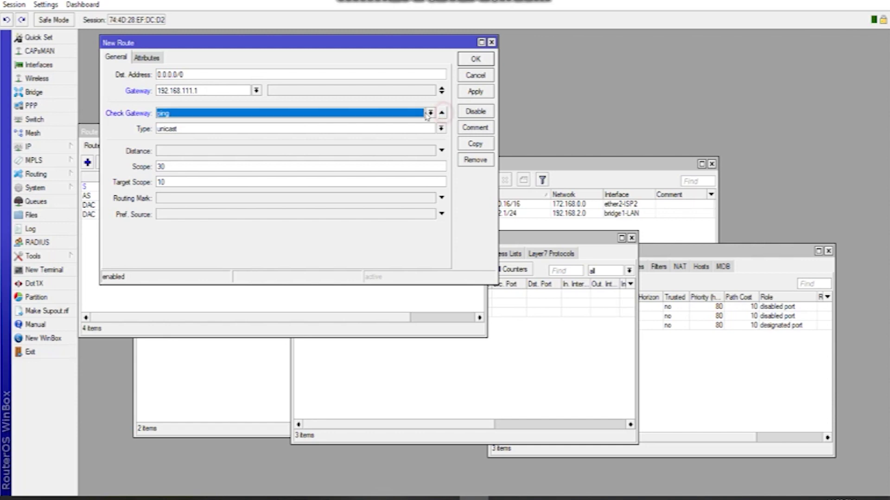
click(171, 151)
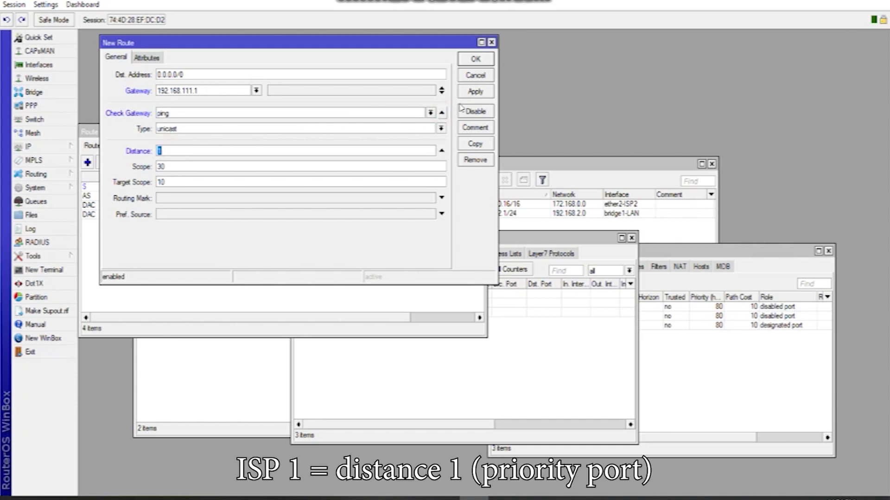
click(485, 92)
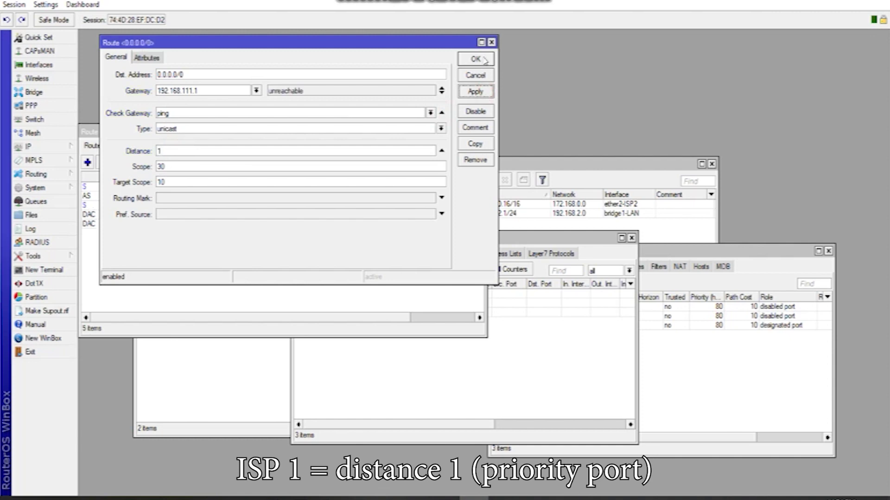
- Copy the new ISP 1 route and save the copy for ISP 2 with gateway 172.168.0.1 and distance 2
click(475, 144)
double_click(227, 105)
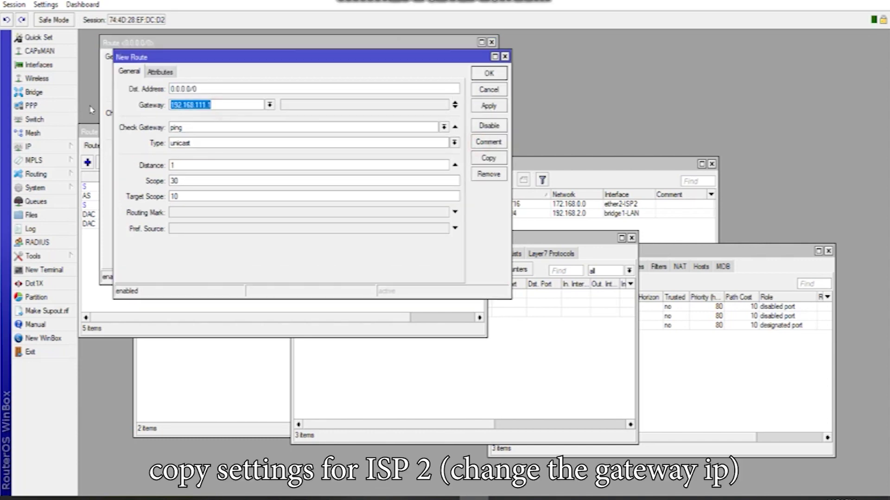
text(172.168.0.1)
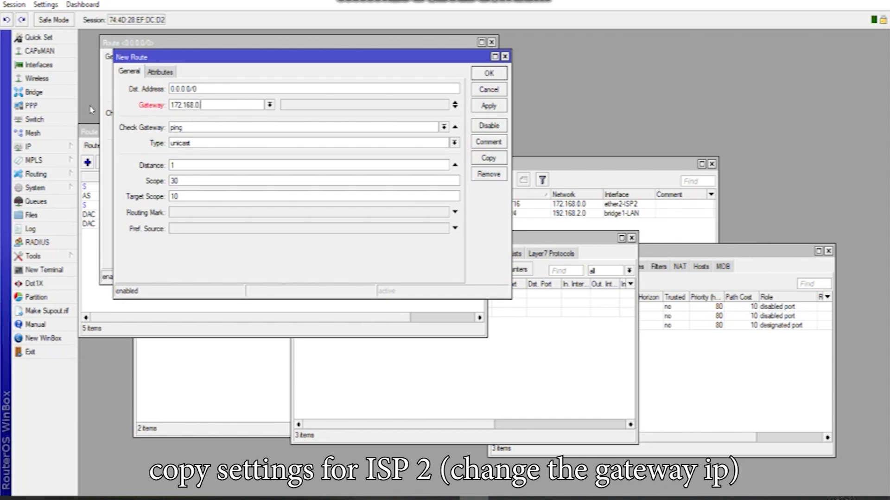
double_click(173, 165)
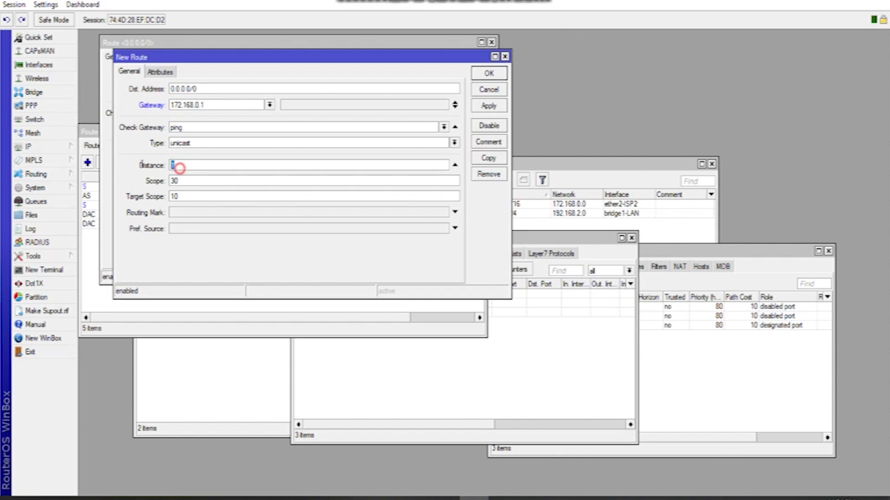
text(2)
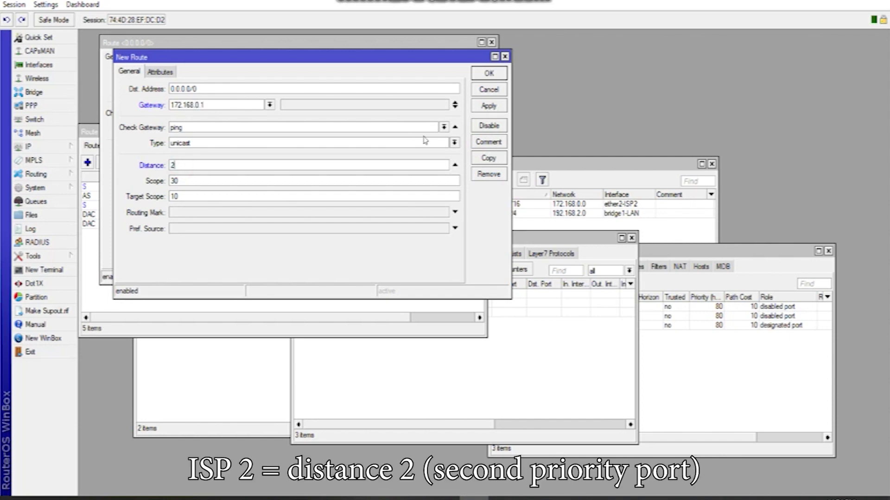
click(493, 106)
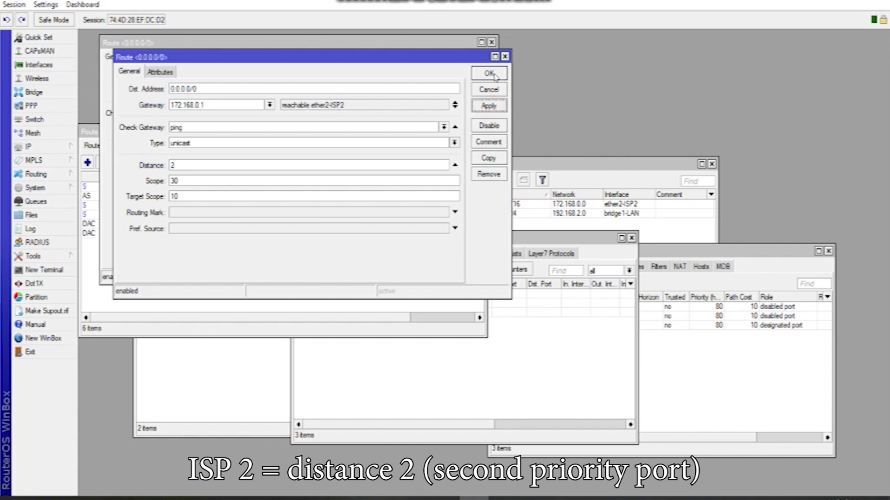
click(491, 74)
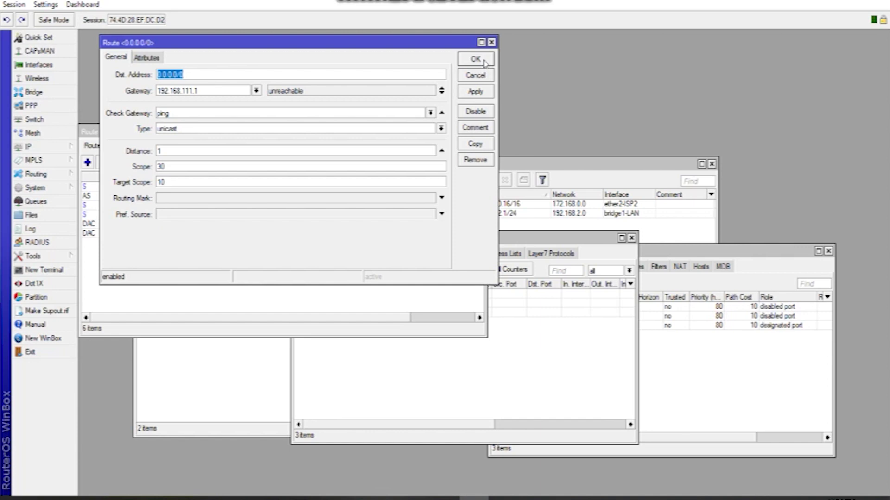
click(485, 62)
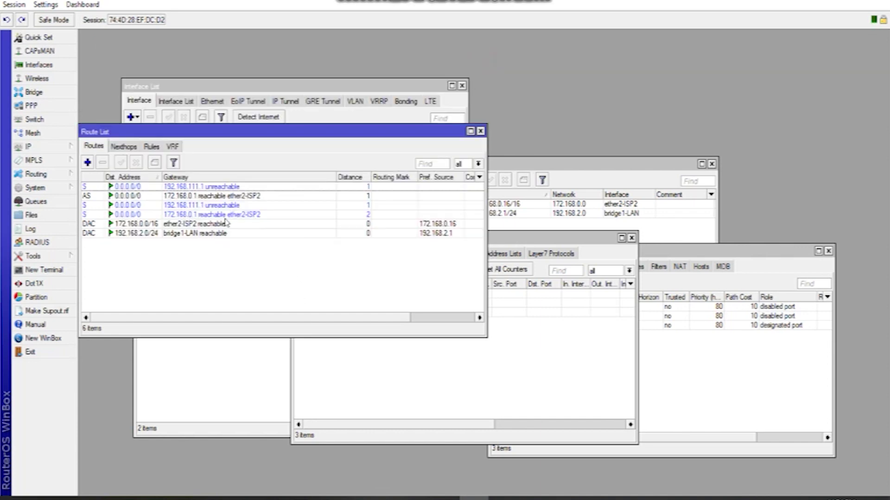
- Move the route list aside and run DHCP Setup on bridge1-LAN with address space 192.168.2.0/24, accepting the remaining defaults
drag(232, 132, 465, 165)
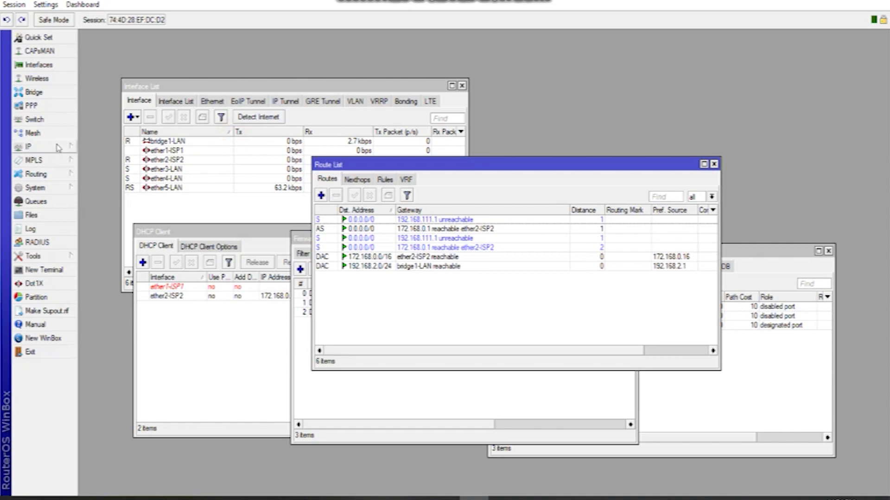
click(58, 148)
click(118, 232)
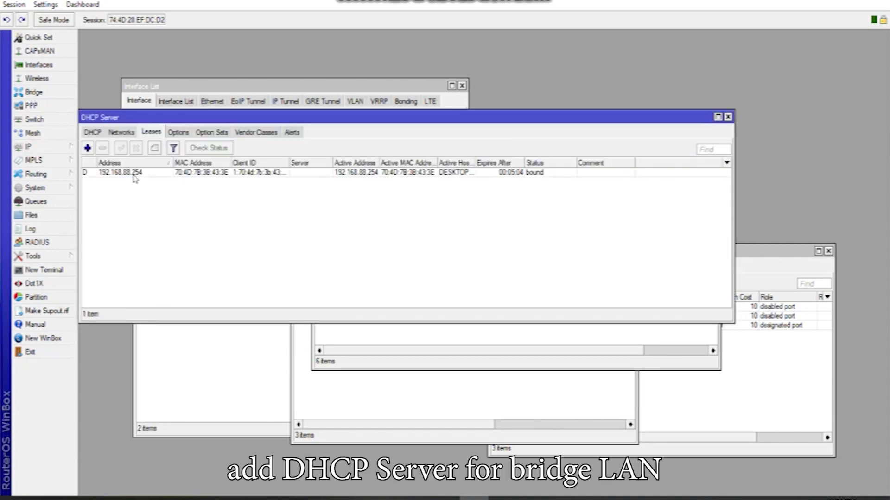
click(89, 133)
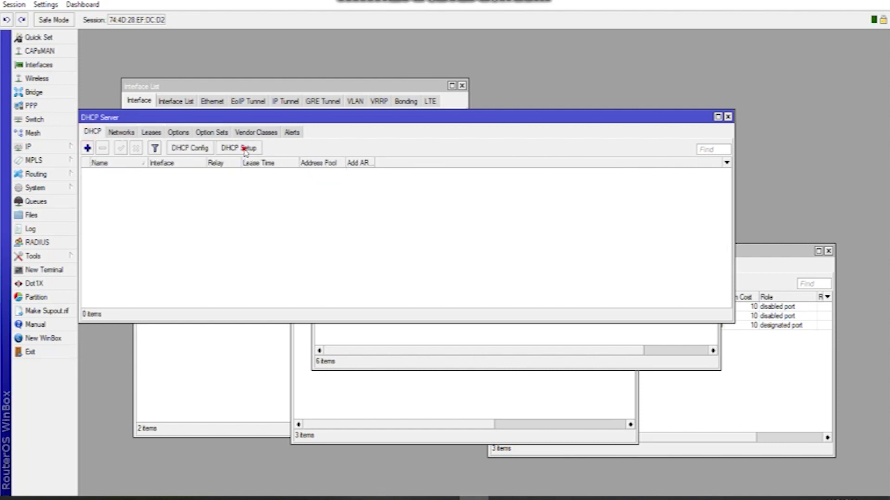
click(245, 148)
click(350, 184)
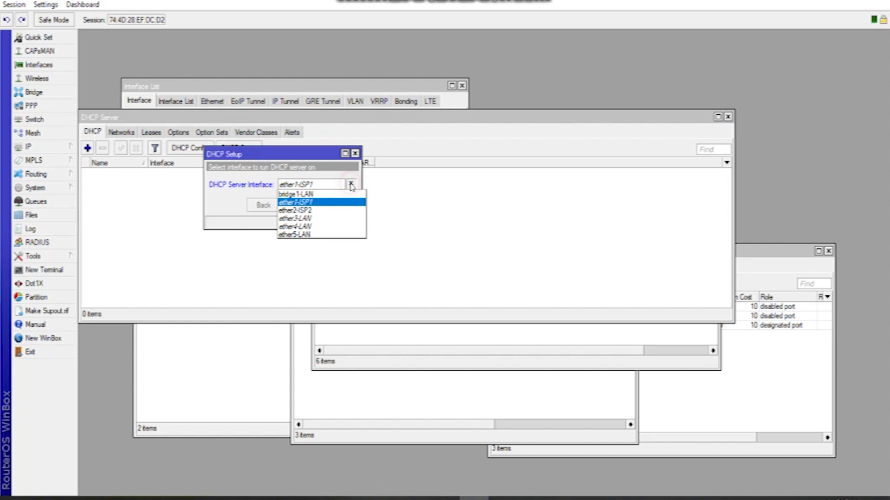
click(340, 191)
click(299, 206)
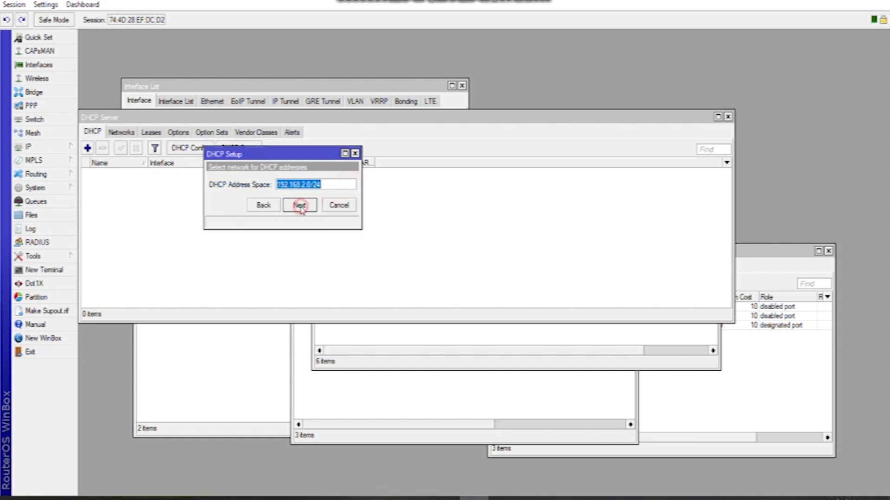
click(300, 206)
click(301, 207)
click(302, 207)
click(304, 207)
click(304, 208)
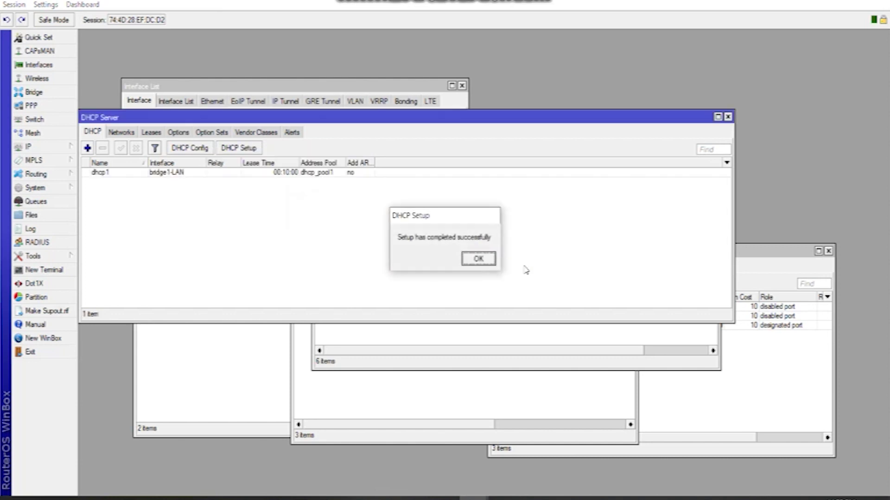
click(478, 260)
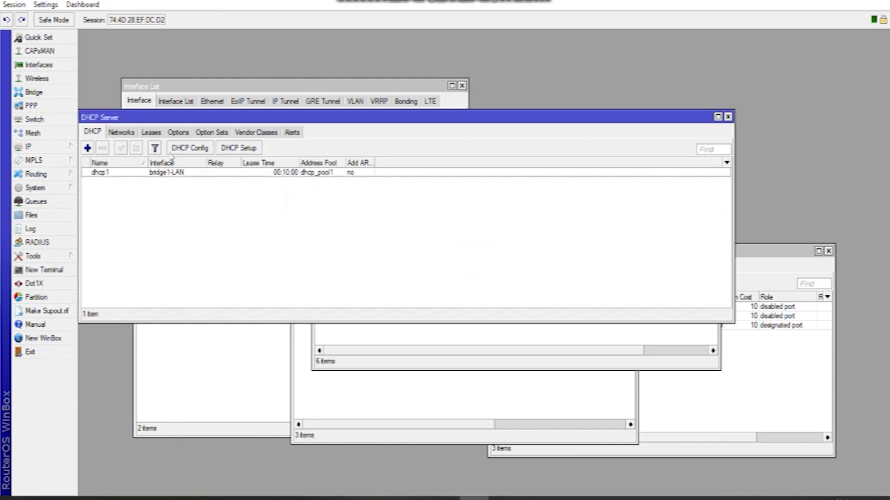
- Open the IP address list and check the entries for ether2-ISP2 and bridge1-LAN
click(29, 146)
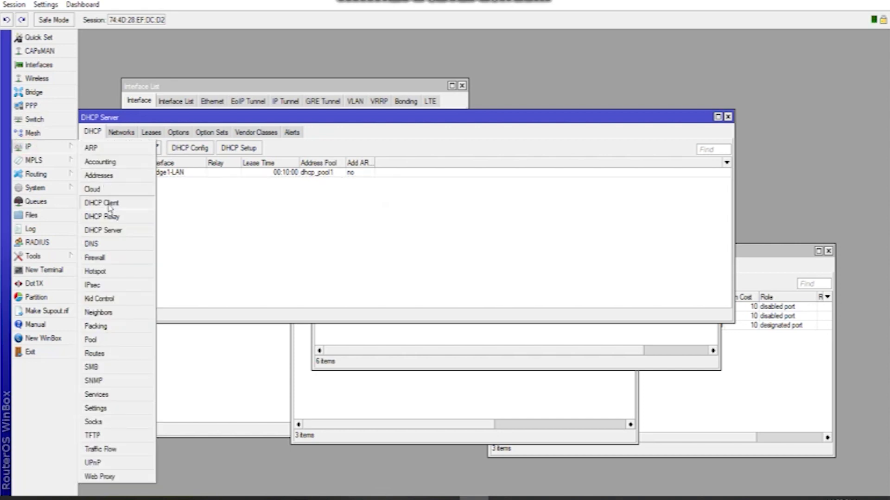
click(116, 177)
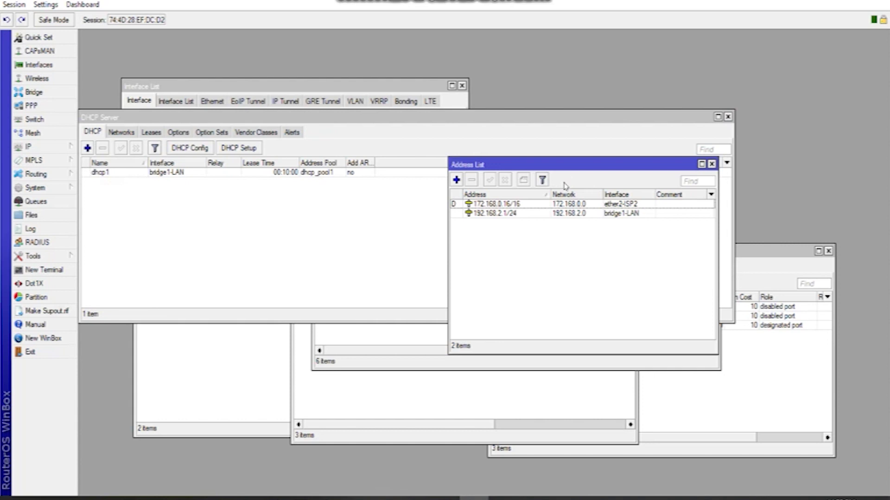
click(634, 204)
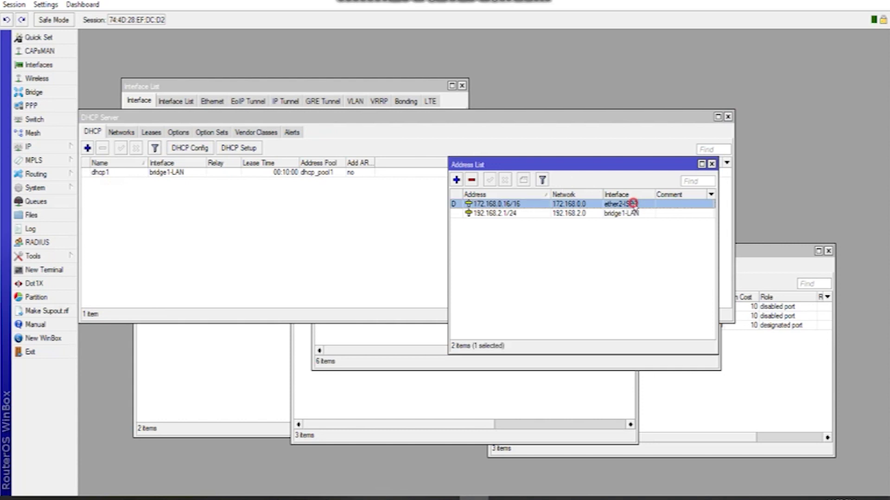
click(634, 213)
click(634, 205)
click(634, 213)
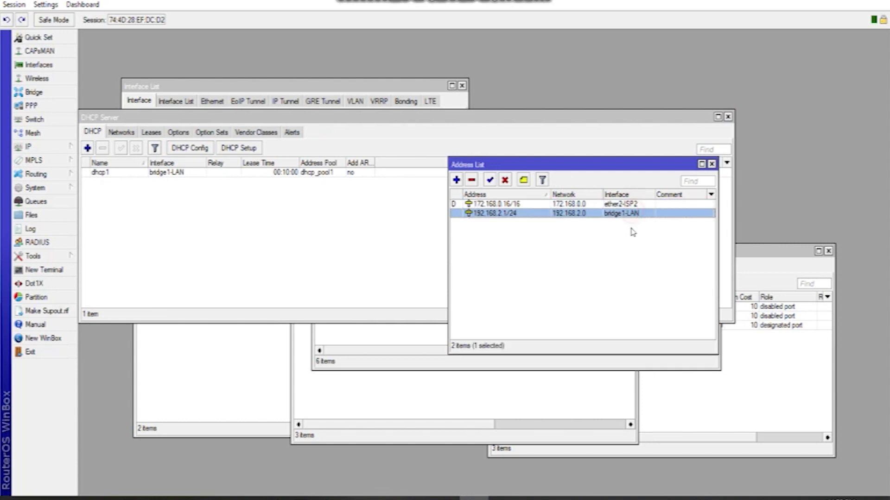
click(614, 245)
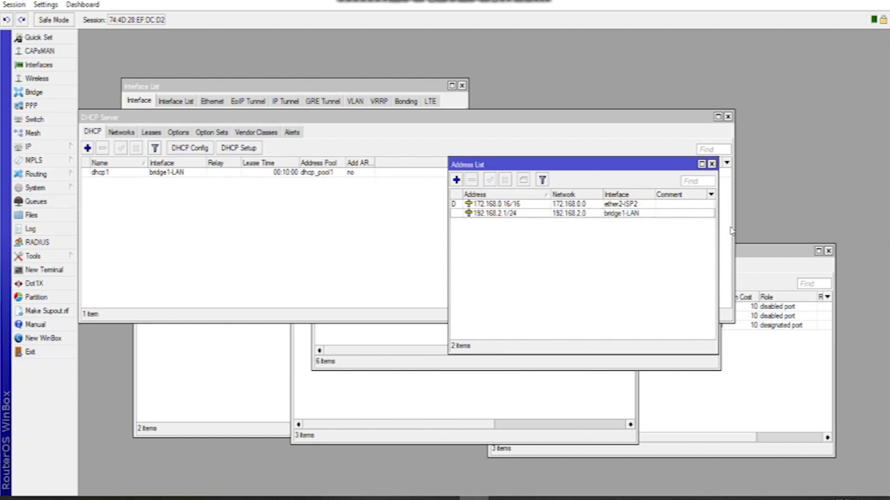
- Set the DNS servers to 8.8.8.8 and 8.8.4.4, allow remote requests, and save the DNS settings
click(29, 146)
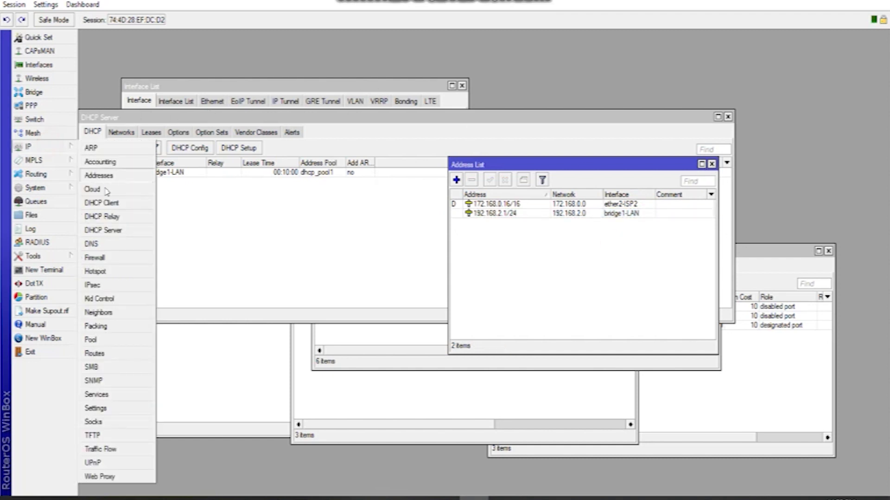
click(105, 244)
double_click(263, 103)
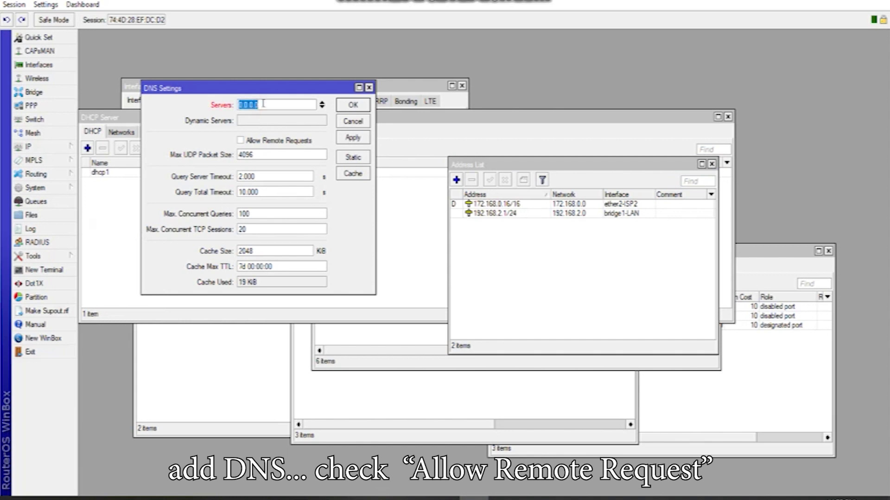
text(8.8.8.8)
click(322, 107)
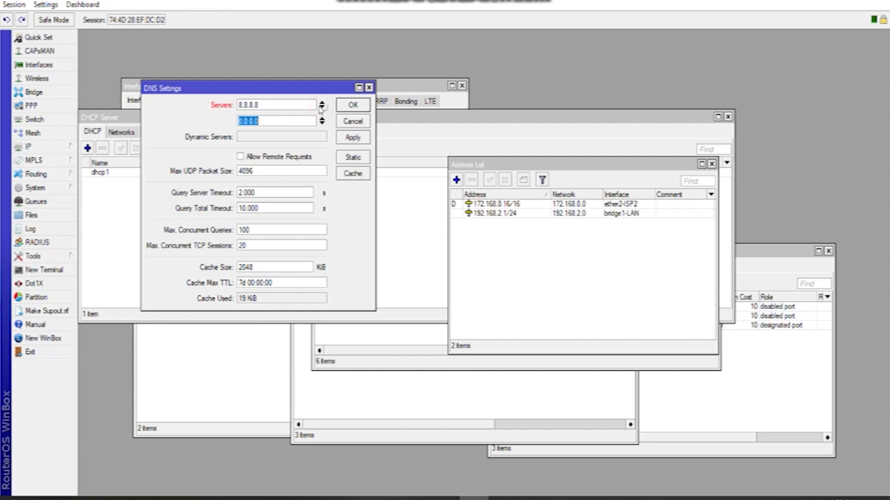
text(8.8.4.4)
click(240, 157)
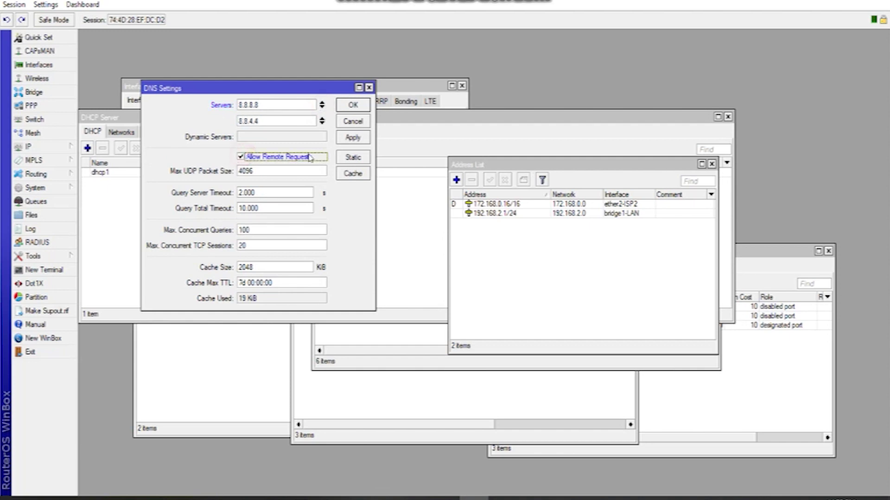
click(364, 140)
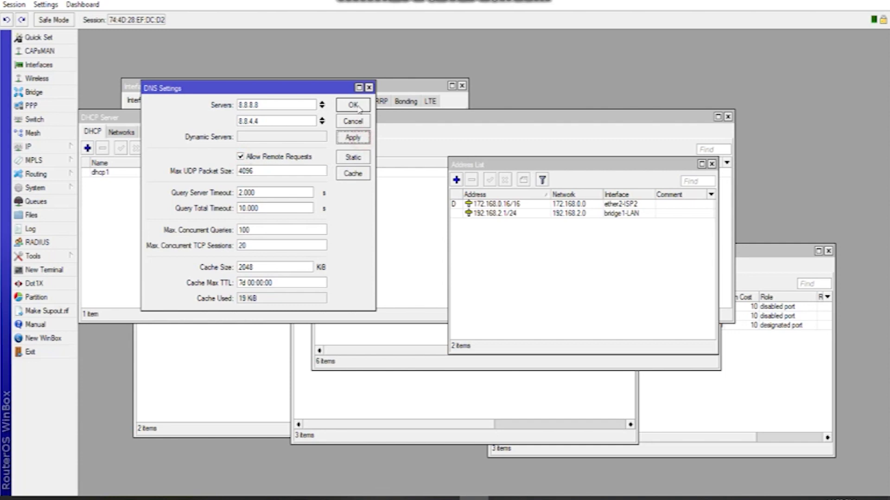
click(353, 106)
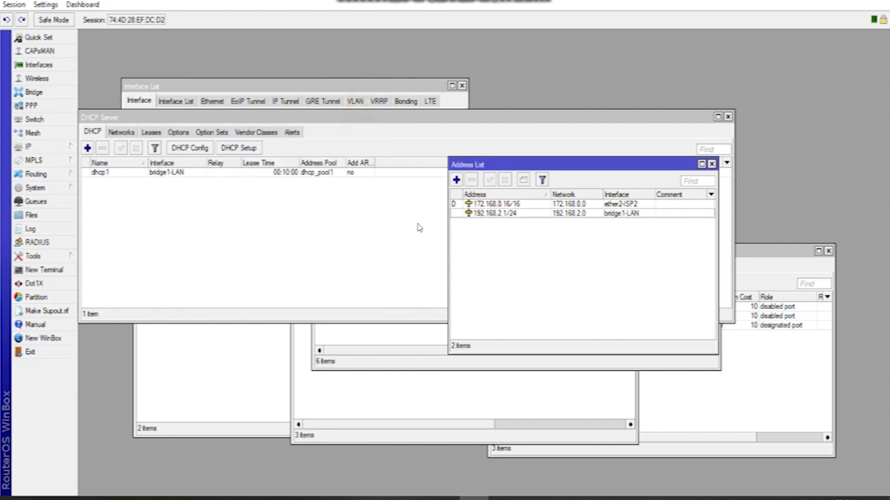
- Add a firewall NAT rule with chain srcnat, out interface ether1-ISP1 and action masquerade, and apply it
click(46, 149)
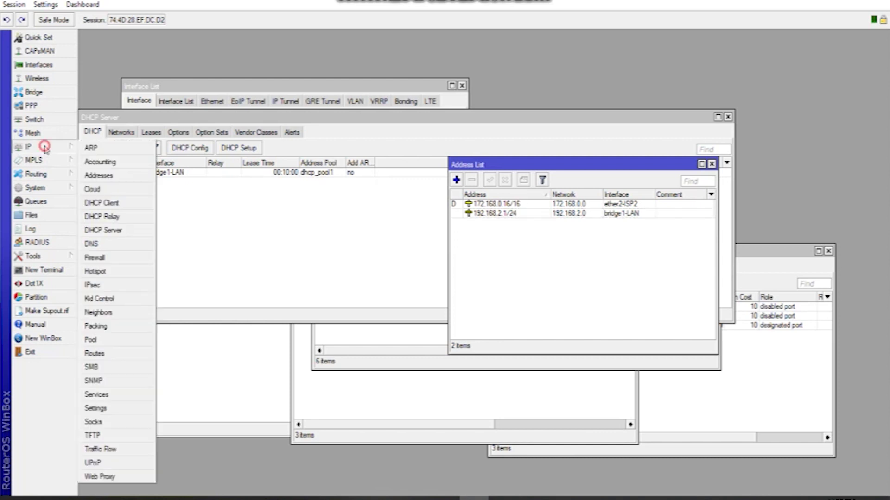
click(101, 265)
click(340, 253)
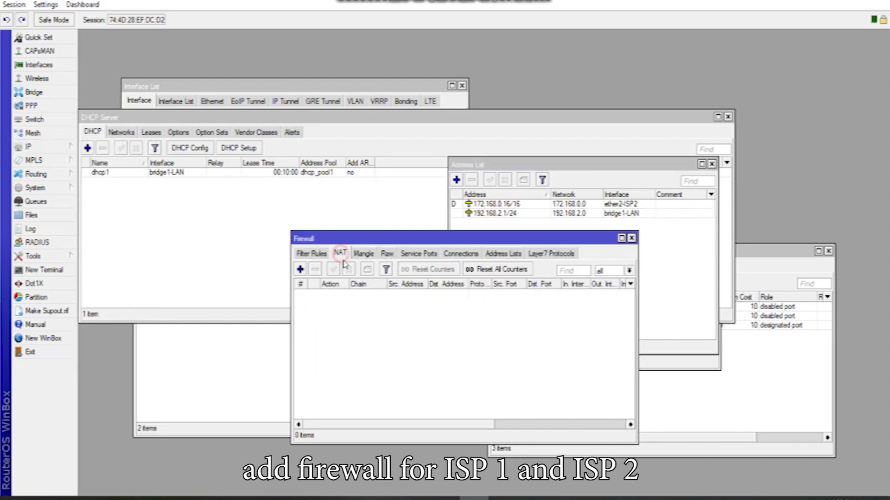
click(299, 270)
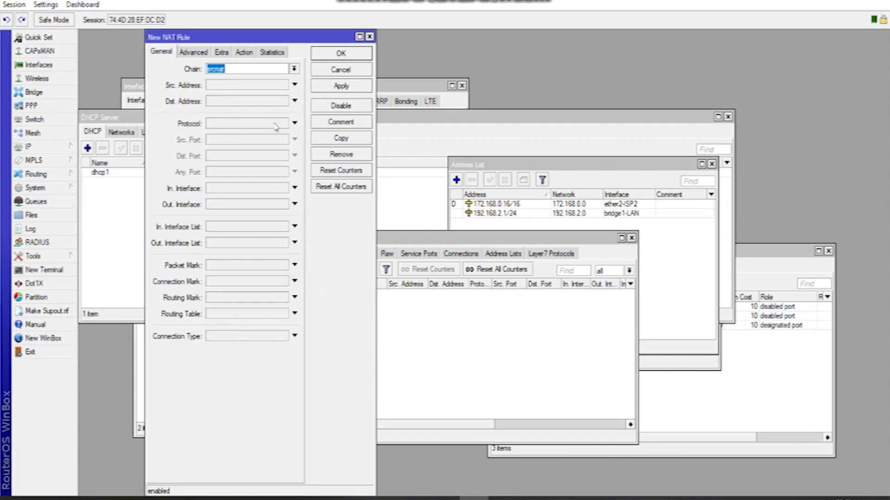
click(231, 212)
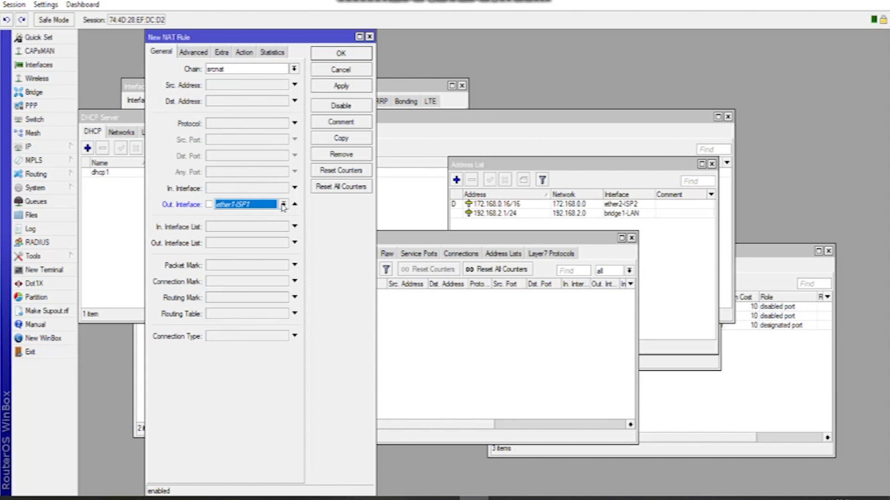
click(283, 206)
click(254, 257)
click(245, 51)
click(243, 69)
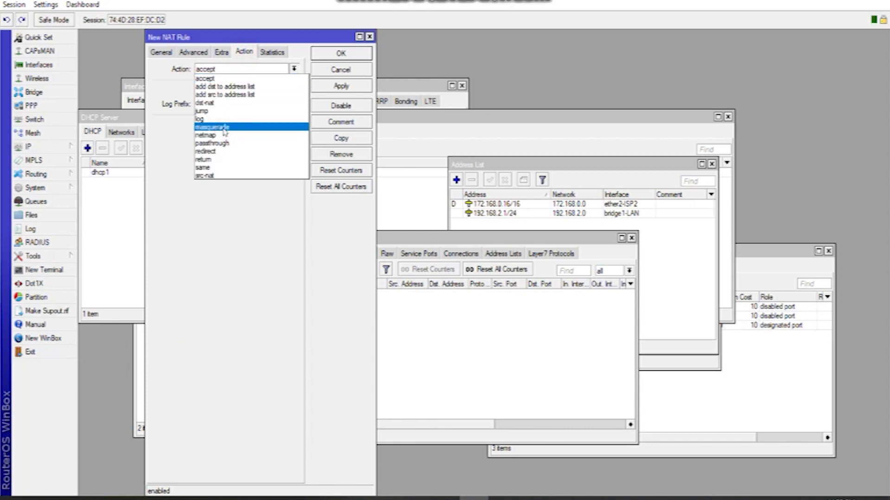
click(226, 127)
click(338, 89)
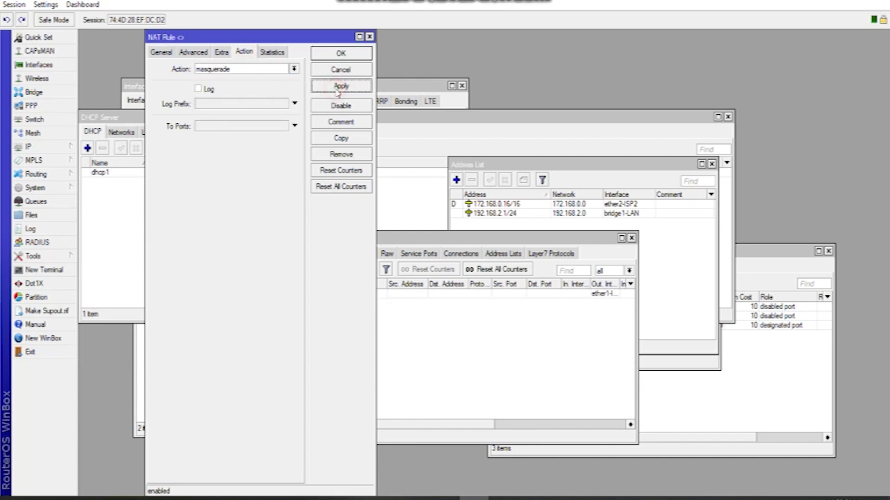
- Copy the ISP 1 NAT rule, set the copy's out interface to ether2-ISP2, and save both masquerade rules
click(341, 139)
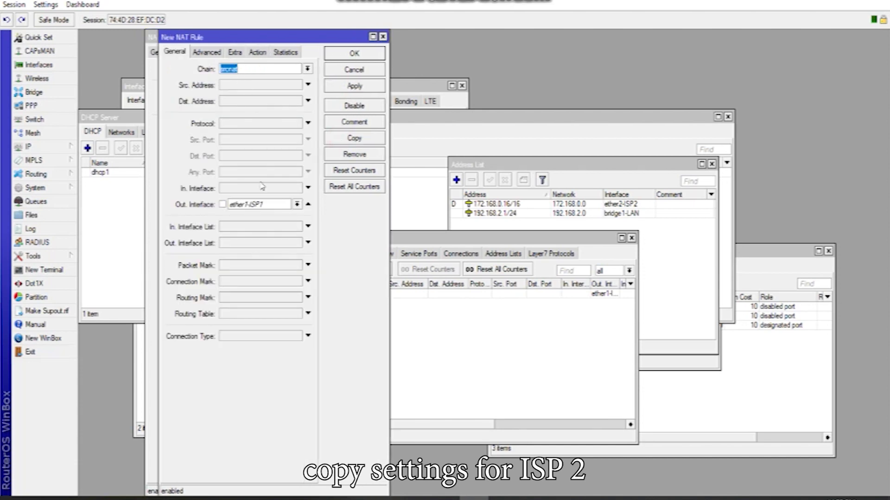
click(297, 204)
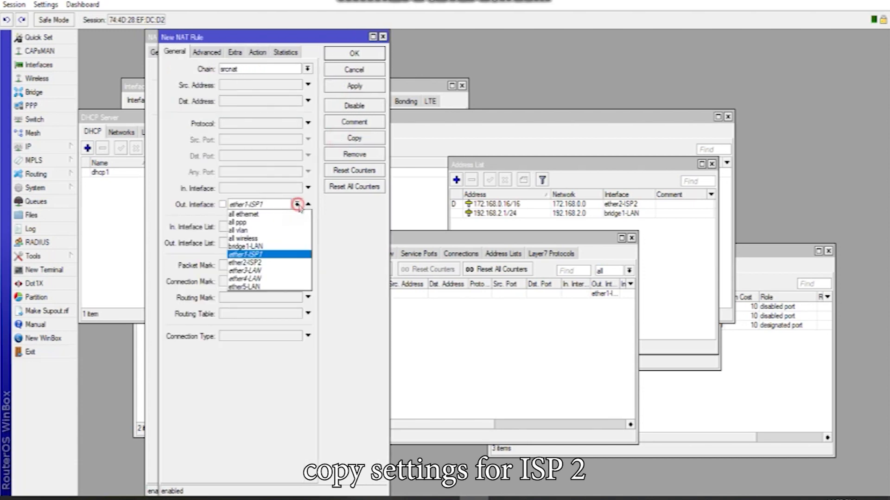
click(259, 263)
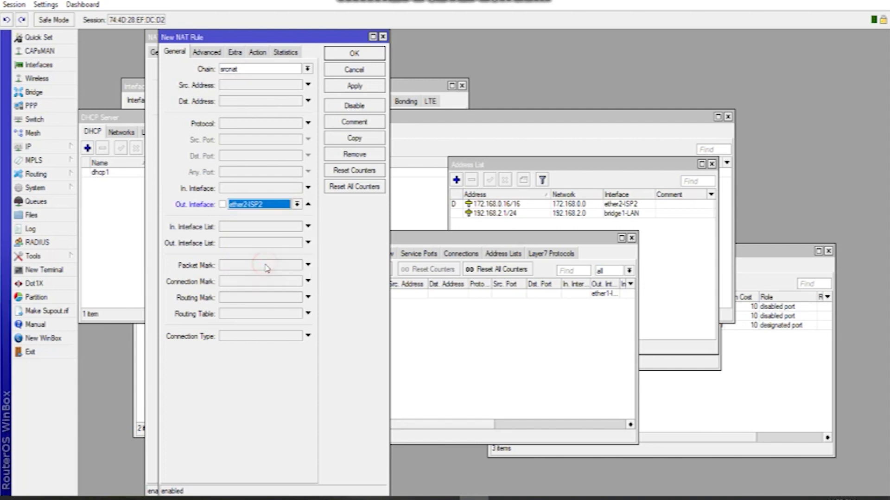
click(256, 53)
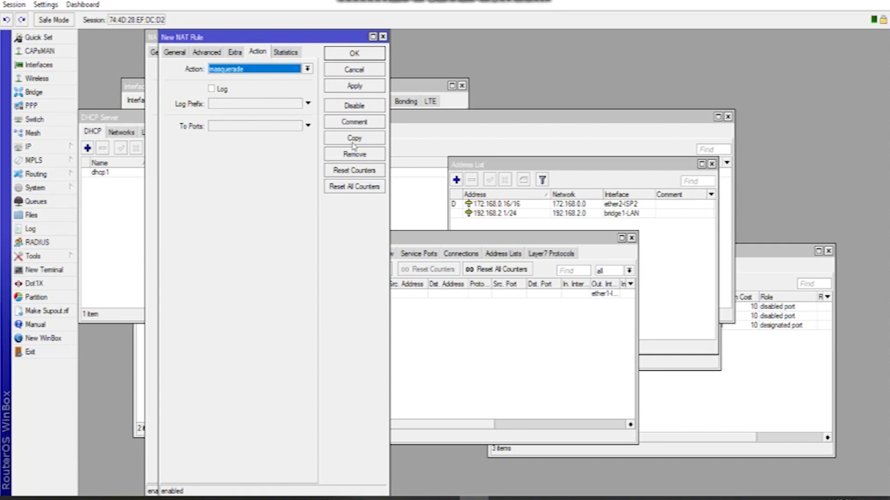
click(354, 54)
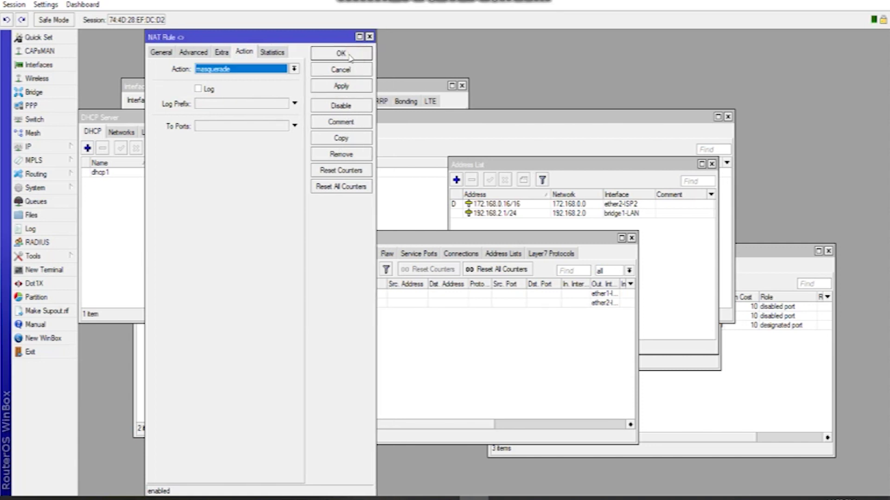
click(349, 55)
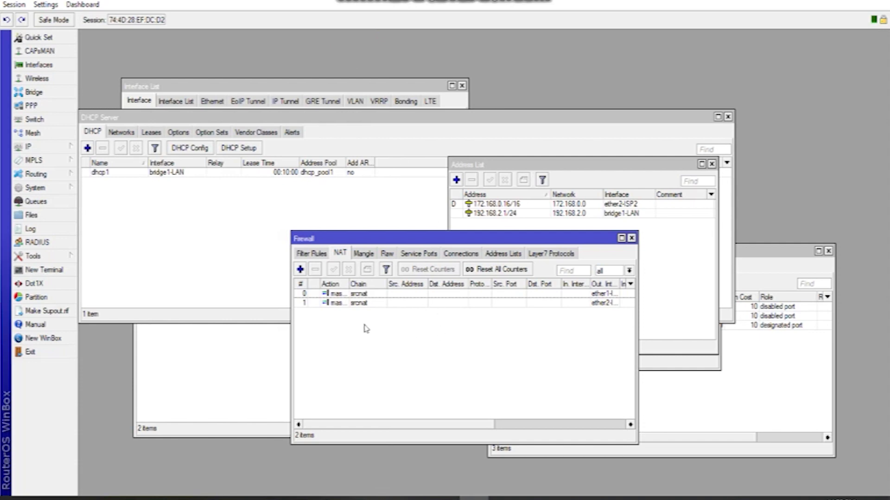
- Test internet connectivity from a new router terminal with ping 8.8.8.8
click(50, 270)
text(ping 8.8.8.8)
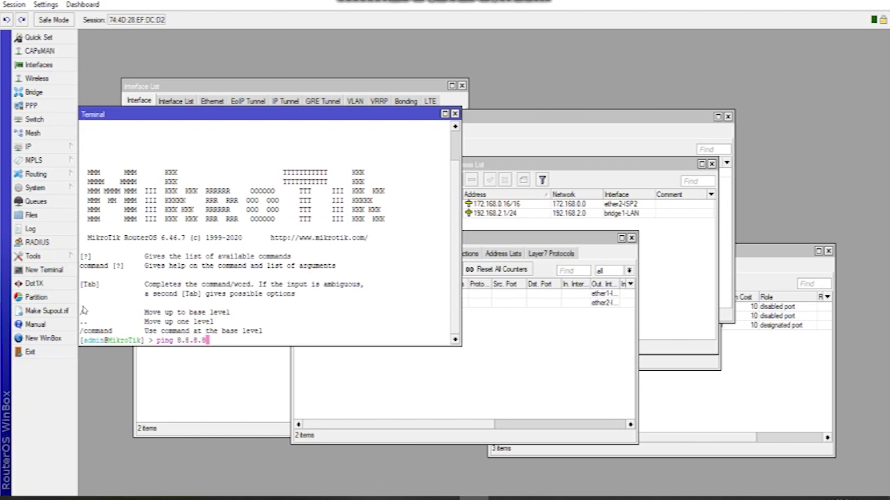
key(Return)
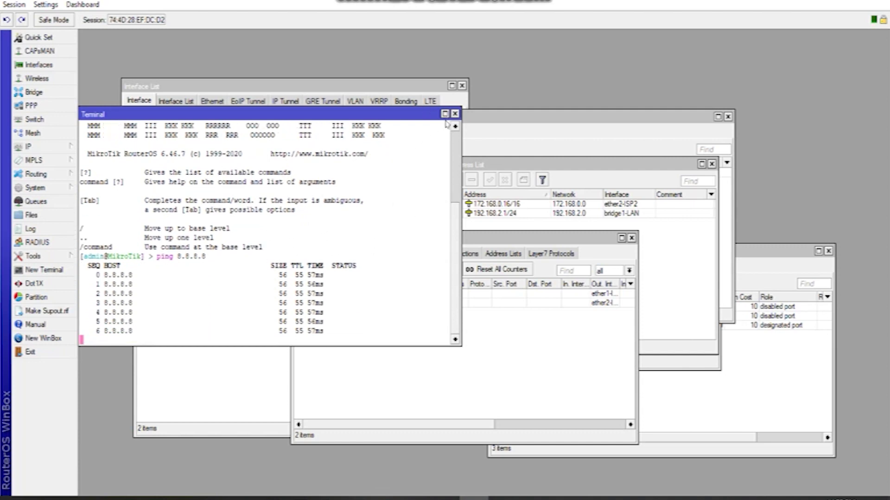
- Reboot the router and reconnect to it through its MAC address in the neighbors list
click(36, 189)
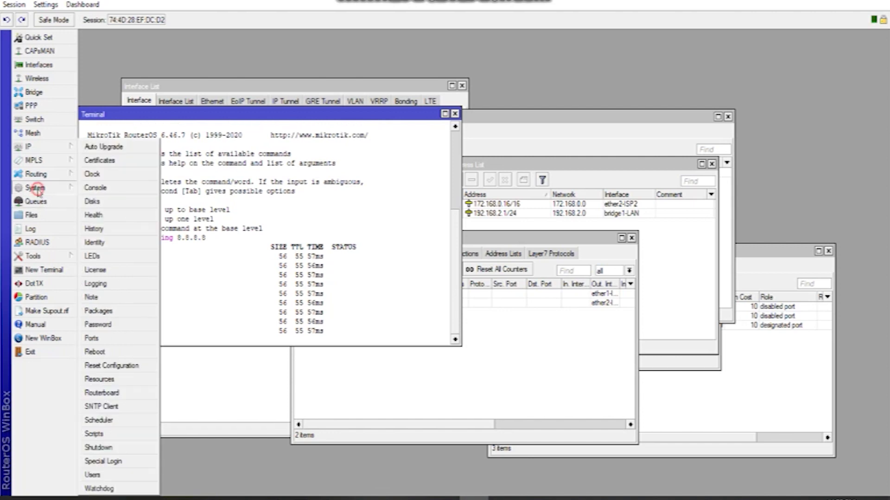
click(97, 353)
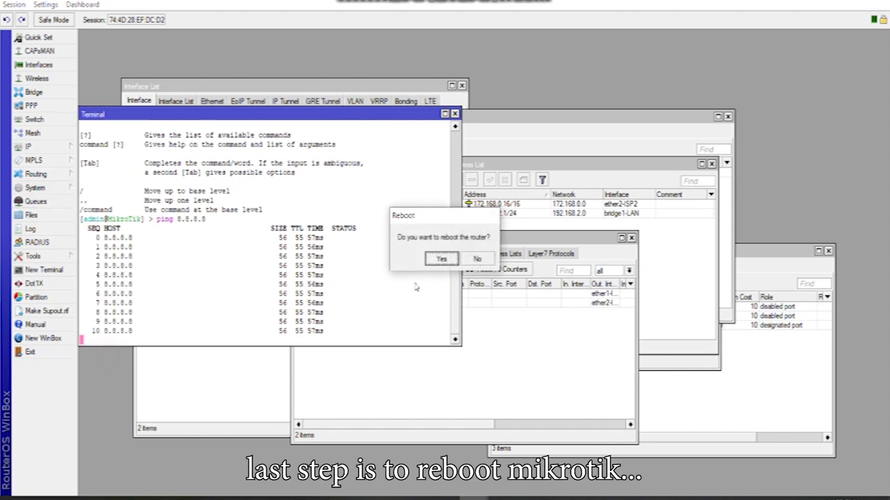
click(443, 259)
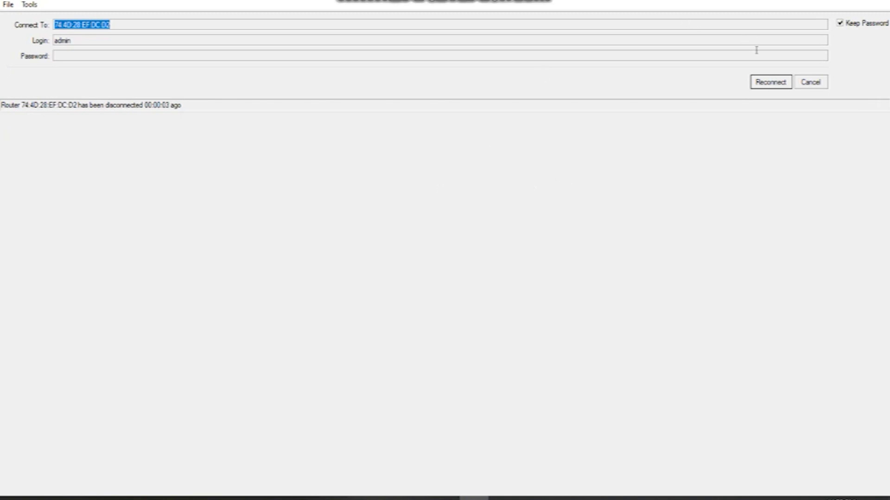
click(43, 145)
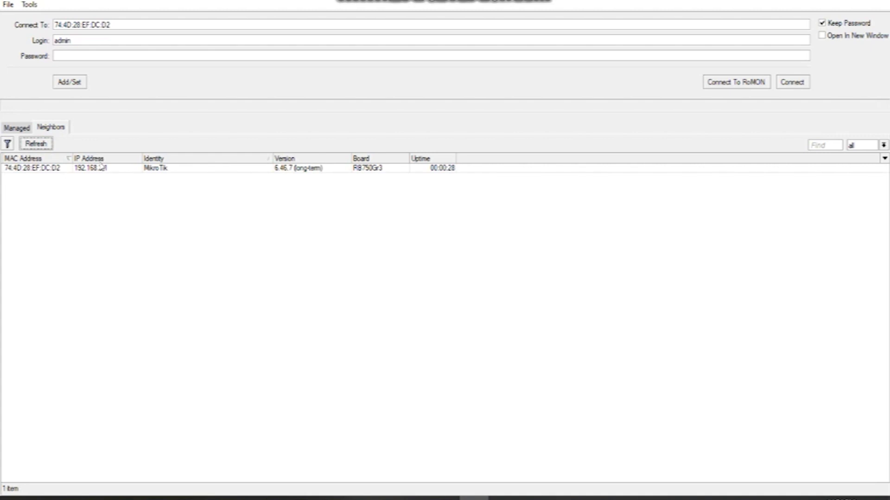
click(45, 167)
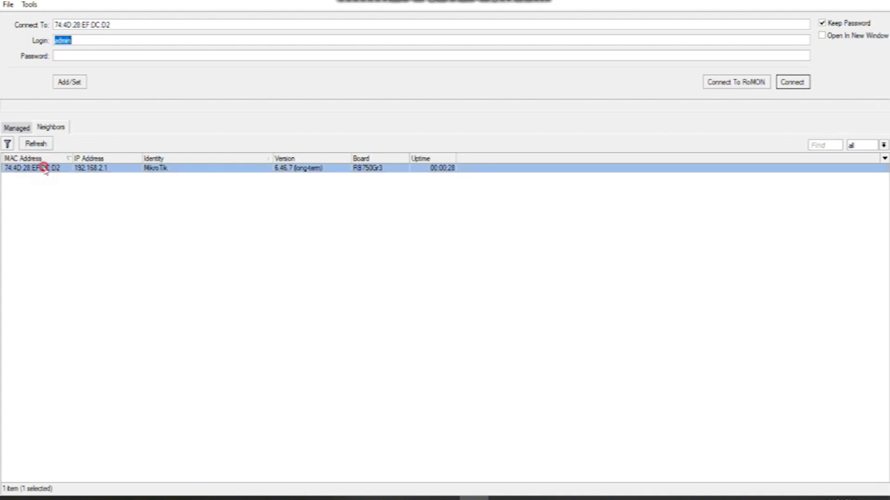
click(792, 82)
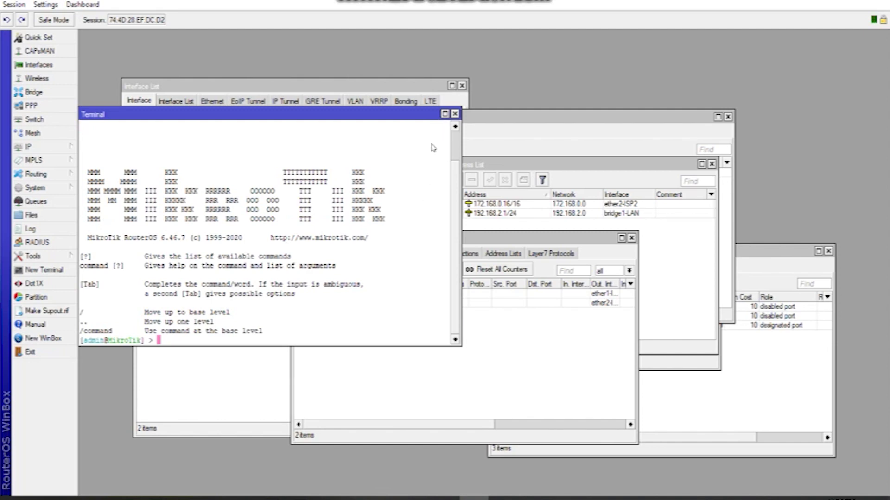
- Close the terminal, widen the interface list to show more traffic columns, and select ether2-ISP2
click(454, 114)
drag(212, 89, 235, 85)
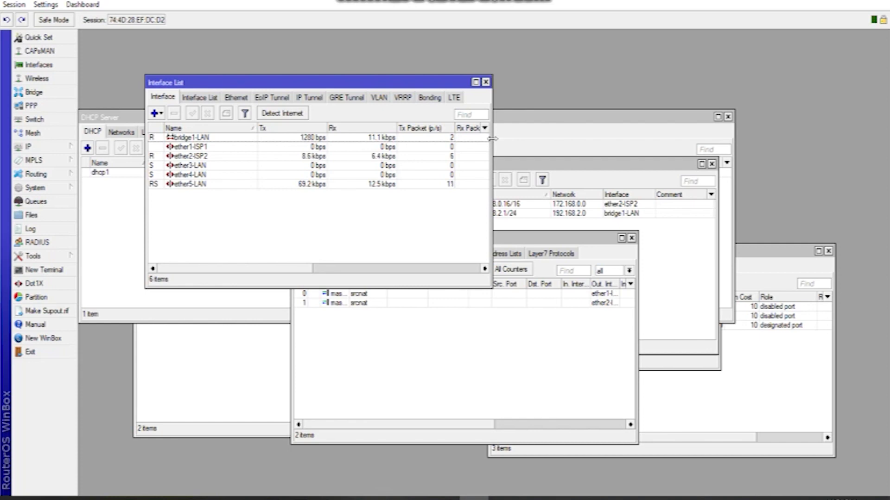
drag(492, 138, 563, 138)
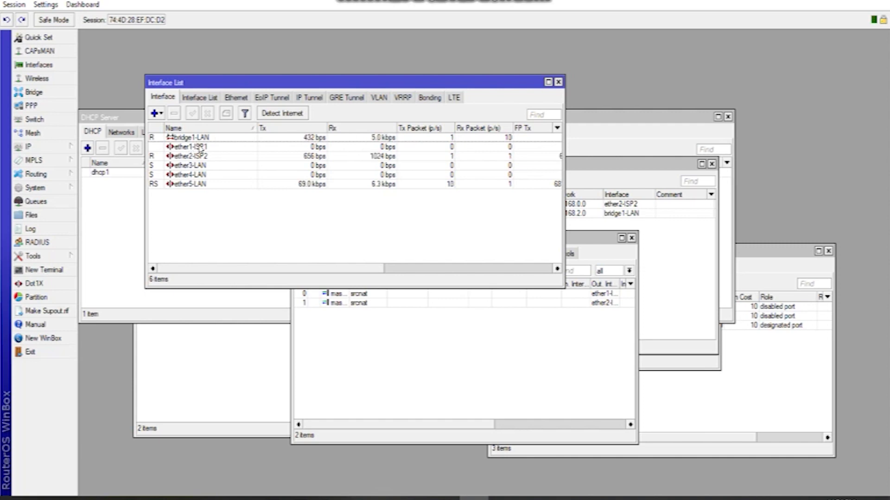
click(200, 156)
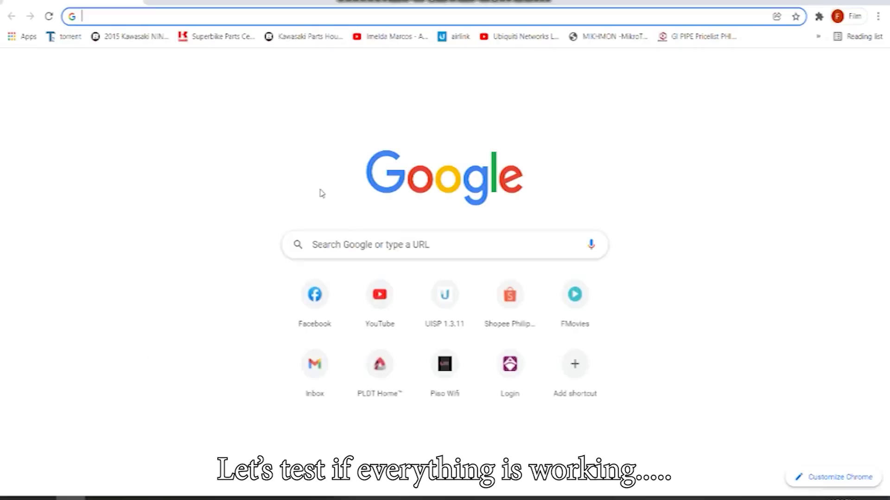
- Switch to Chrome, play the YouTube video "King of 2 Miles - Ep 1802" as a connection test, and view the notifications
click(380, 299)
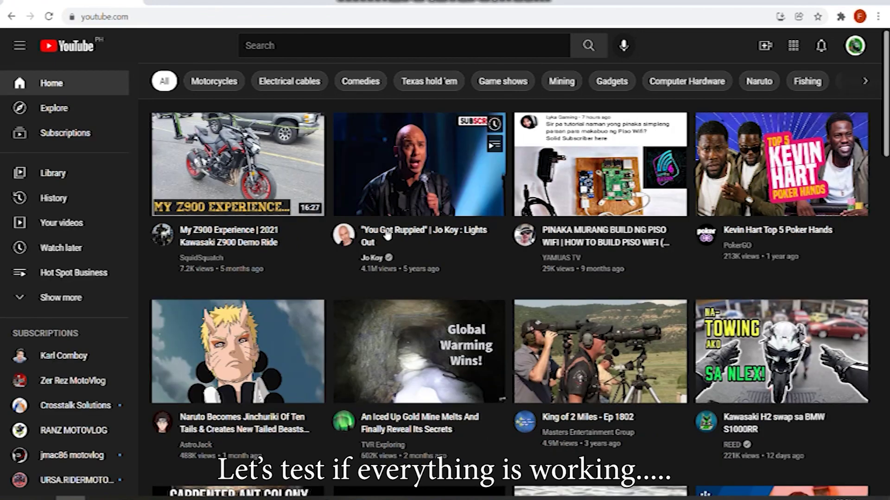
click(591, 368)
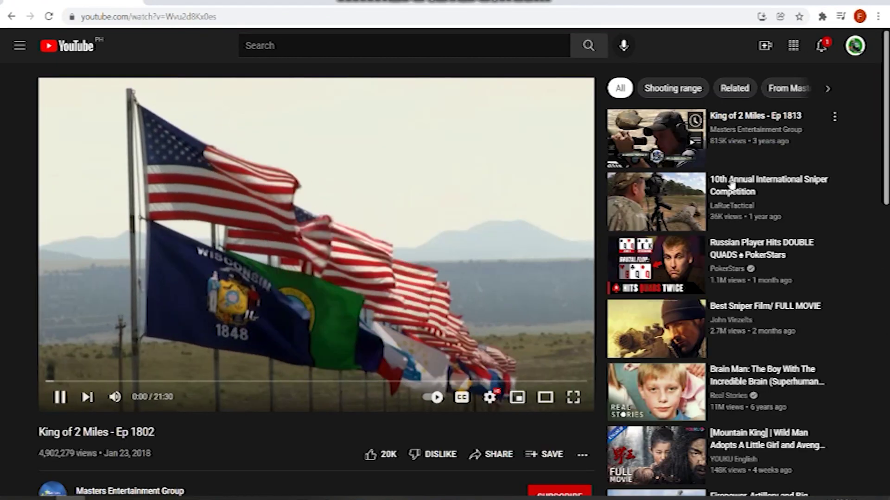
click(823, 51)
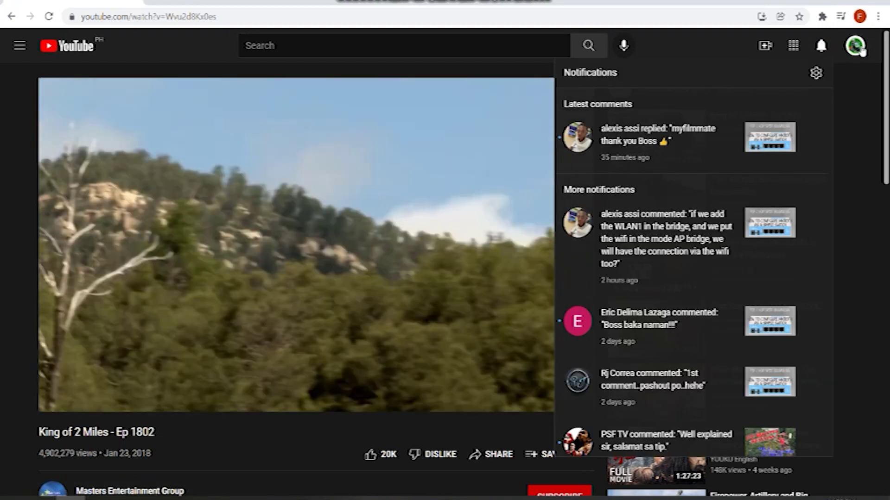
- Open the signed-in account's channel uploads and play the video testing the MikroTik dual WAN configuration
click(855, 47)
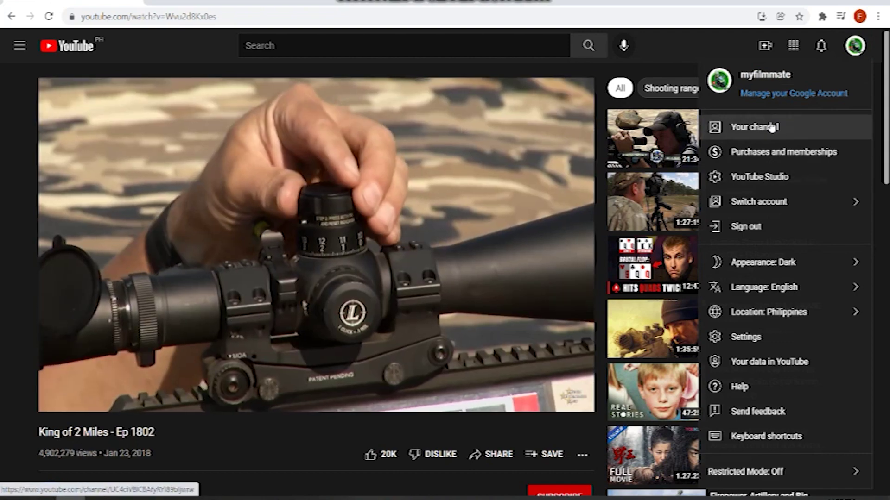
click(784, 130)
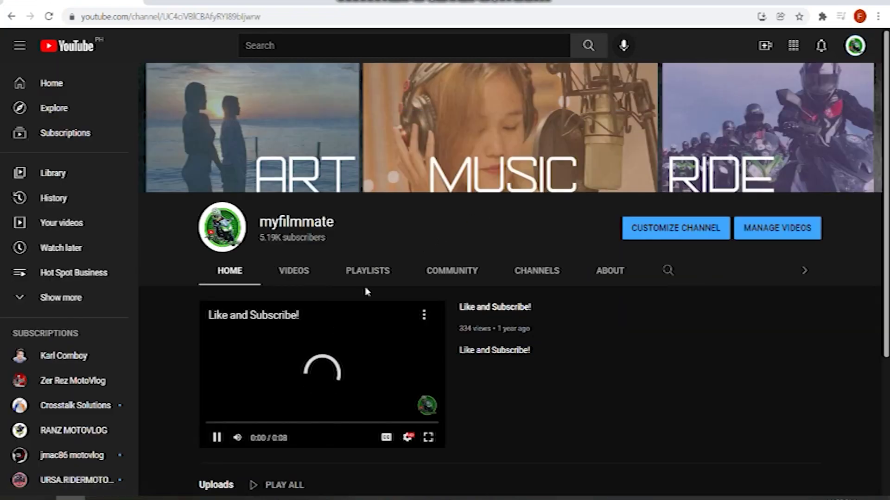
click(303, 274)
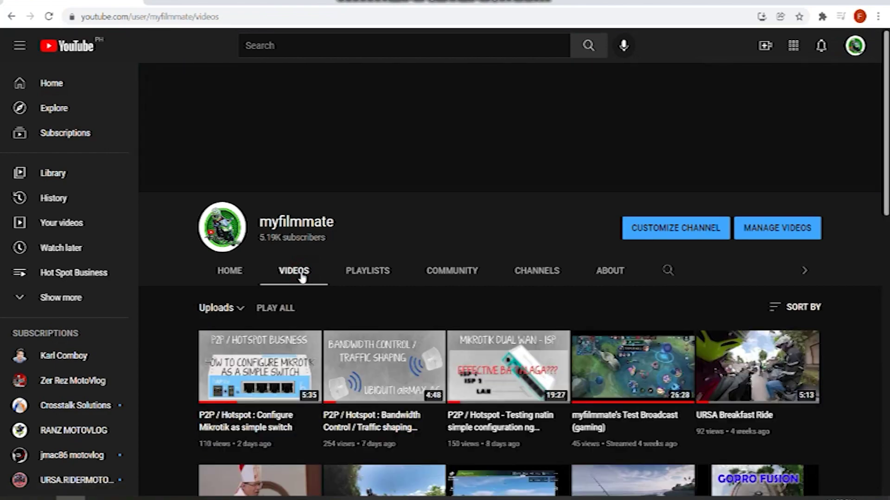
click(519, 361)
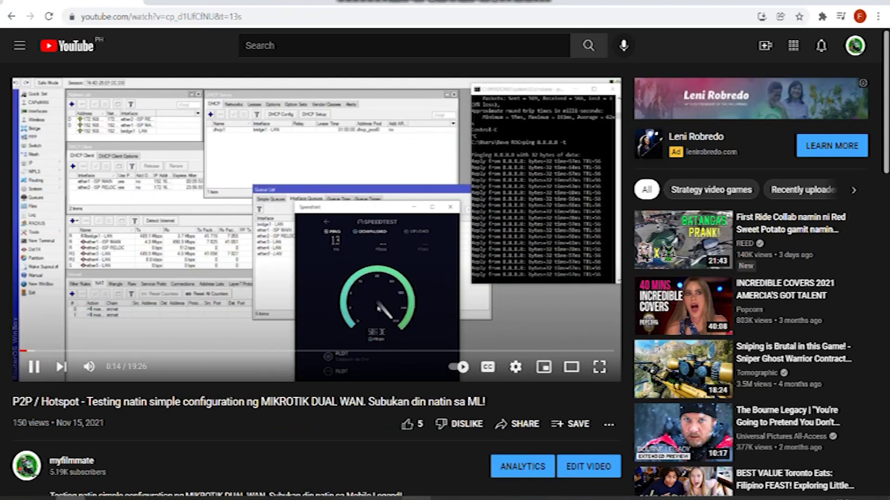
- Run a connection test in the Speedtest app and close the app once the test finishes
click(421, 498)
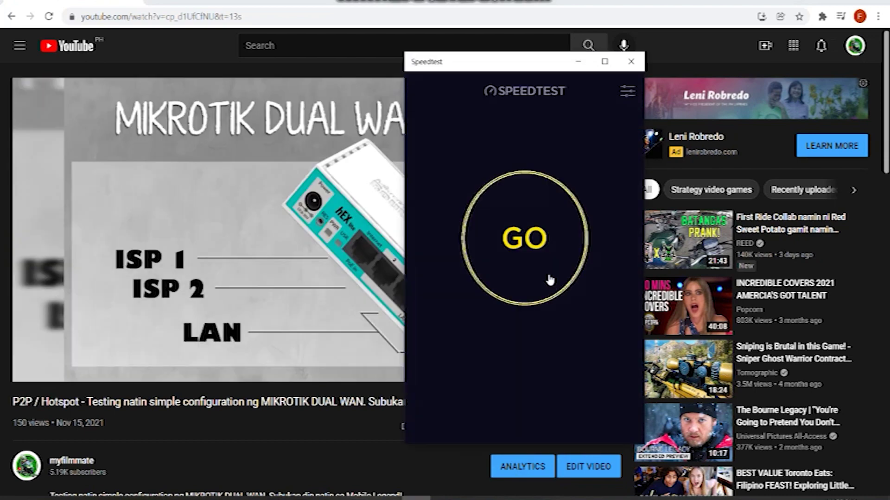
click(537, 241)
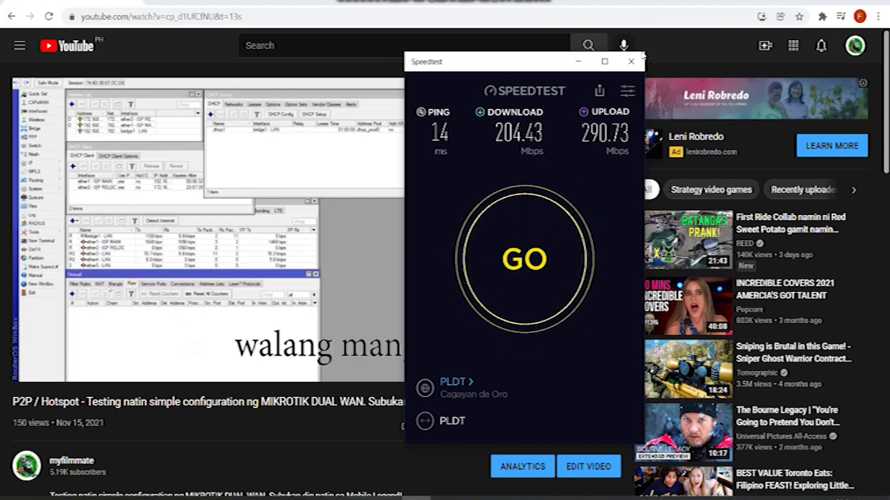
click(631, 63)
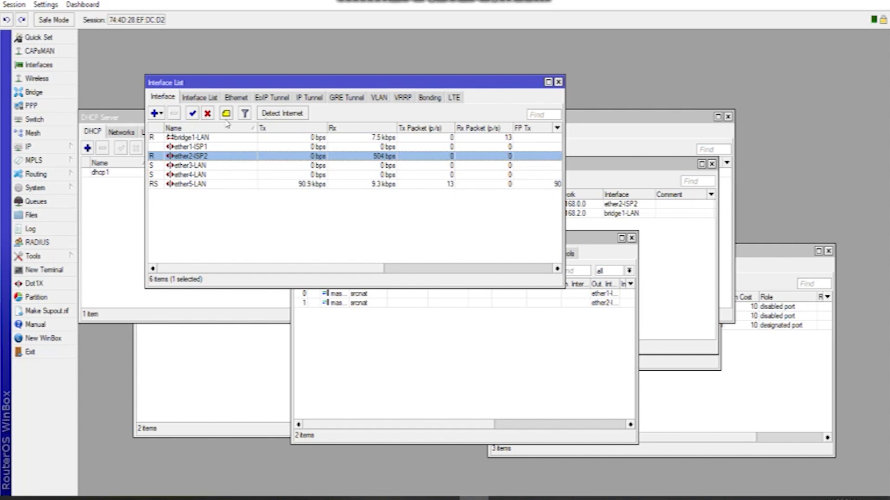
- Back in WinBox, keep ether2-ISP2 selected and move the interface list clear of the DHCP Server window
click(206, 156)
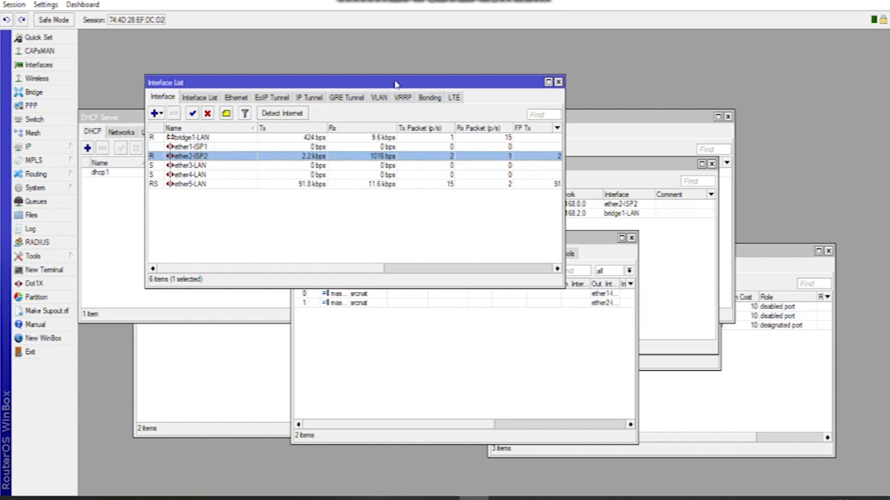
drag(396, 84, 696, 49)
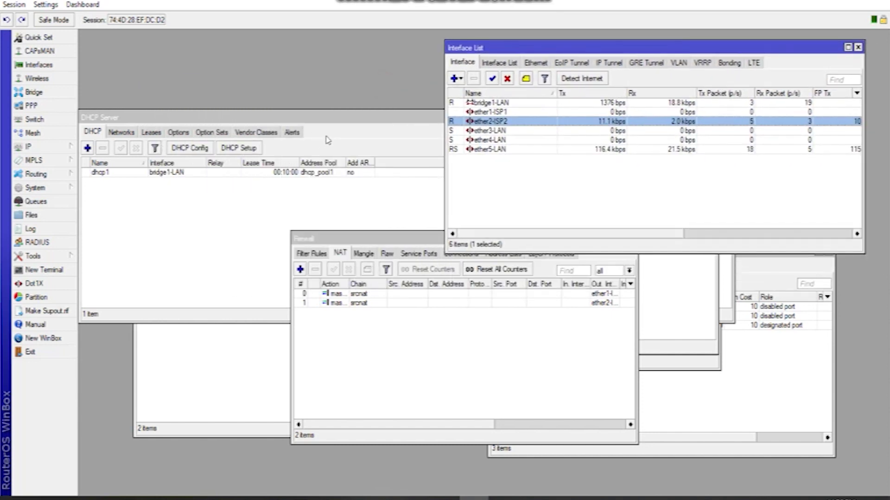
- Close the DHCP Server window and rearrange the Firewall, DHCP Client, Route List and Bridge windows around the interface list
click(364, 124)
click(728, 117)
drag(389, 241, 210, 316)
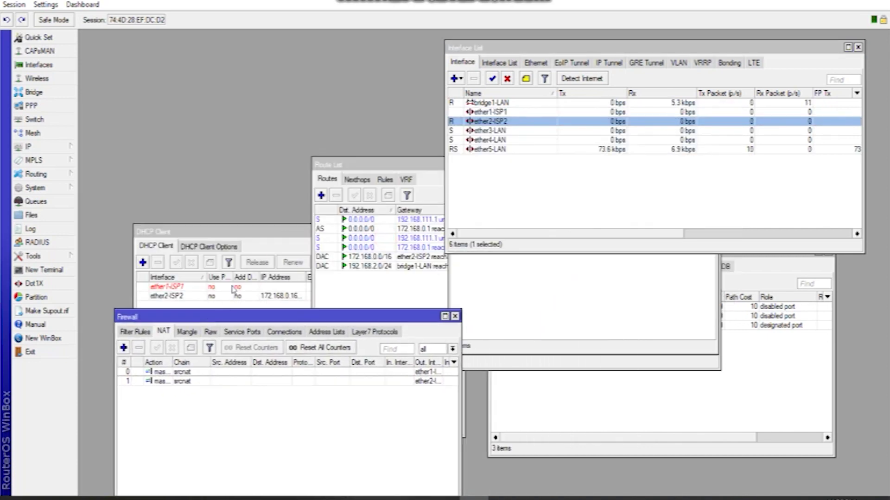
drag(258, 231, 158, 55)
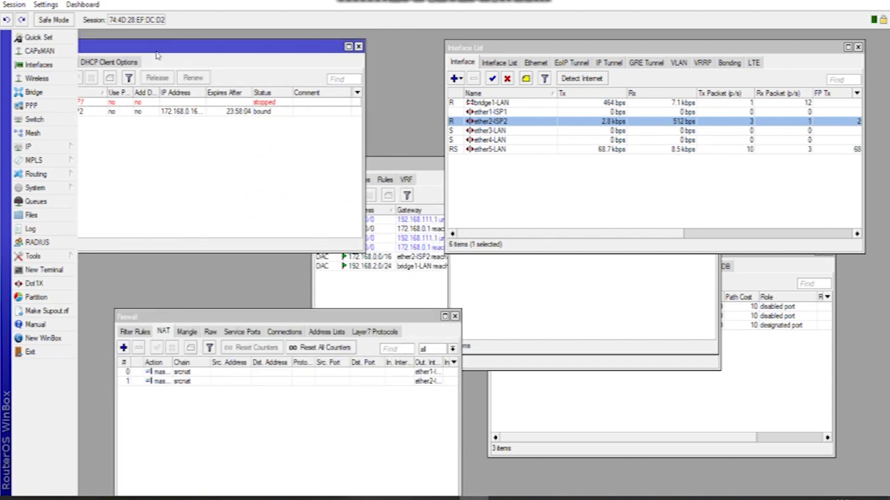
click(377, 295)
drag(394, 163, 174, 125)
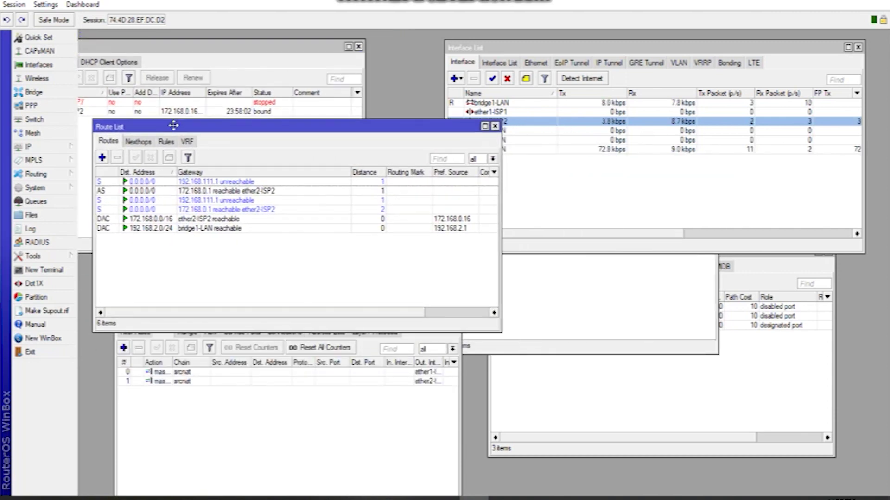
click(226, 58)
drag(276, 53, 322, 50)
click(649, 427)
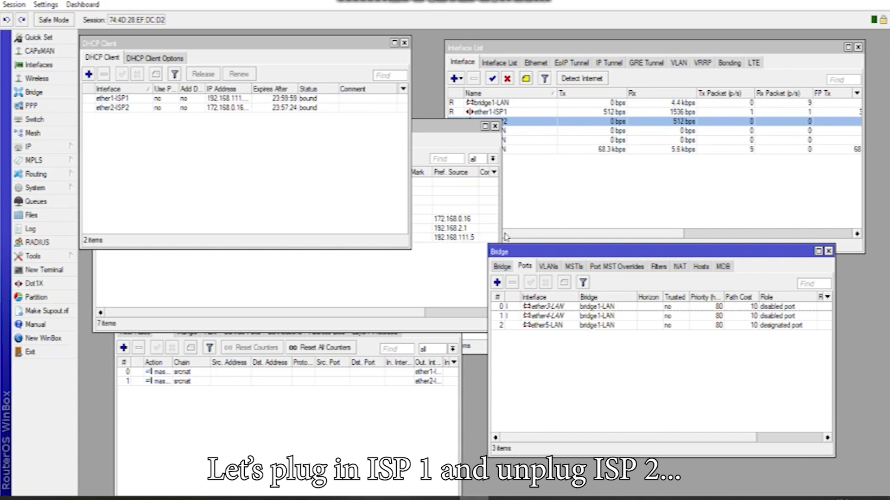
- Select ether1-ISP1 in the DHCP client and interface lists, and run a connection test in the Speedtest app
click(221, 99)
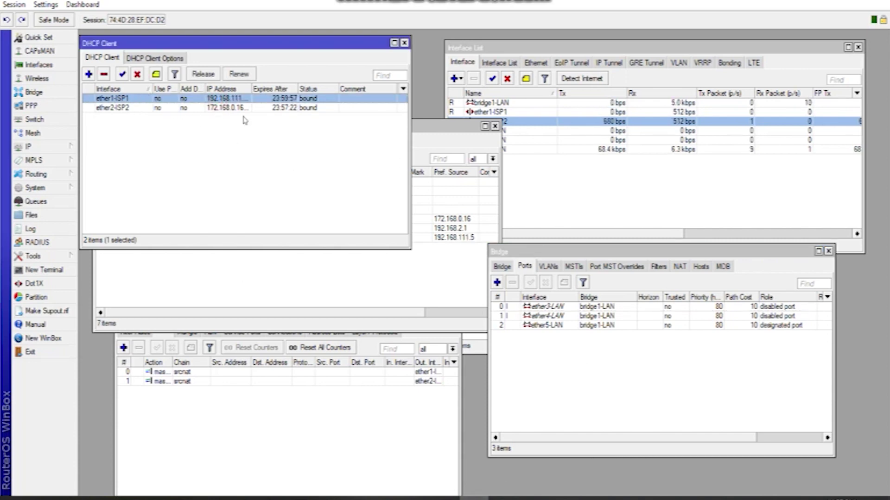
click(612, 114)
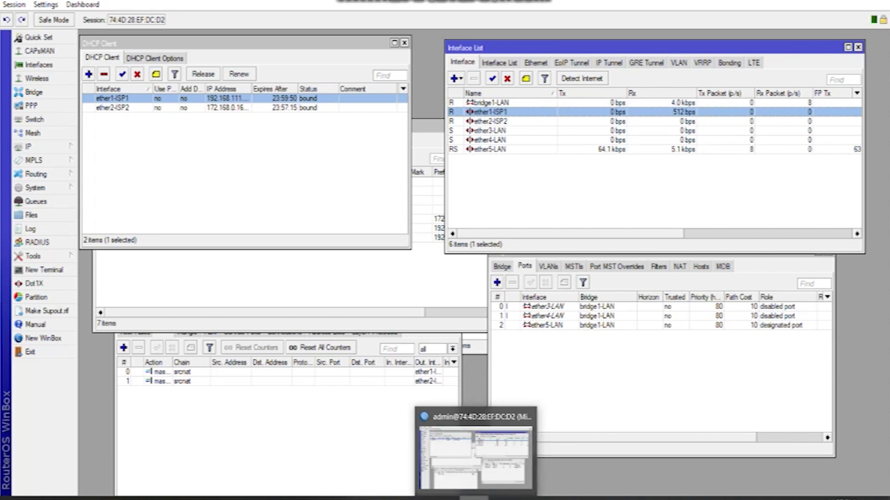
click(474, 499)
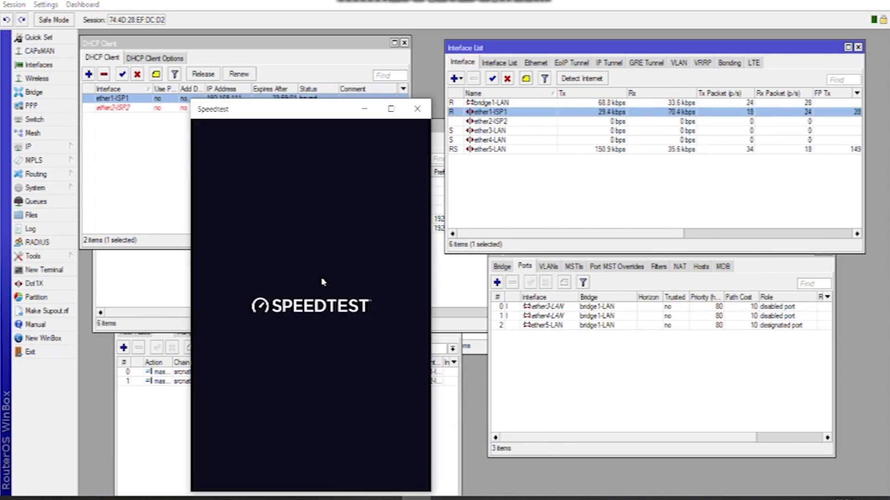
click(313, 287)
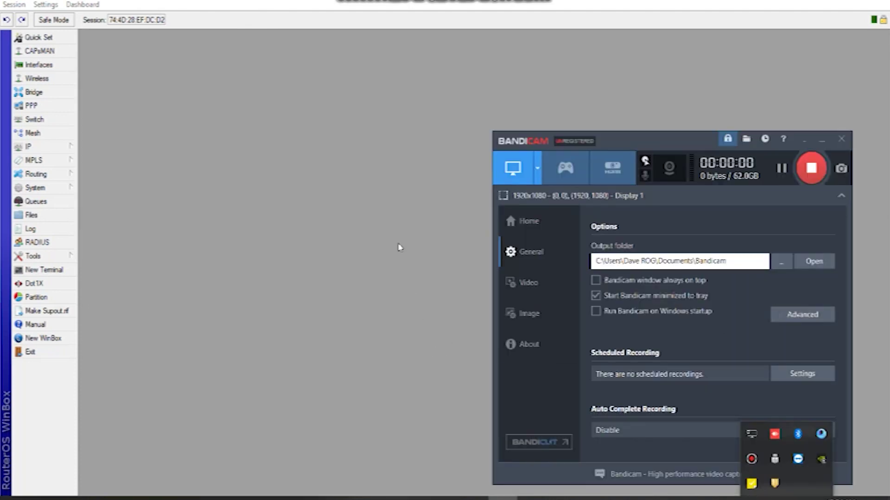
- Open the interface list in WinBox, move it to the middle of the workspace and select ether2-ISP2 to watch its traffic
click(29, 68)
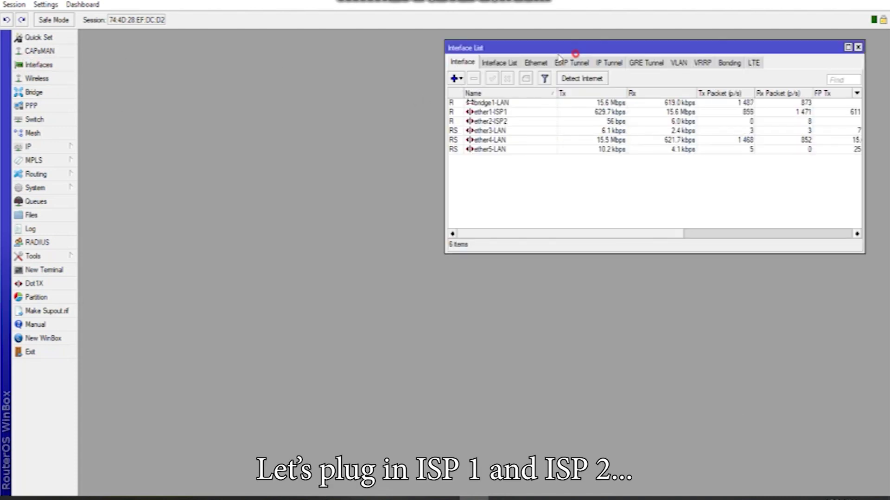
drag(612, 51, 397, 132)
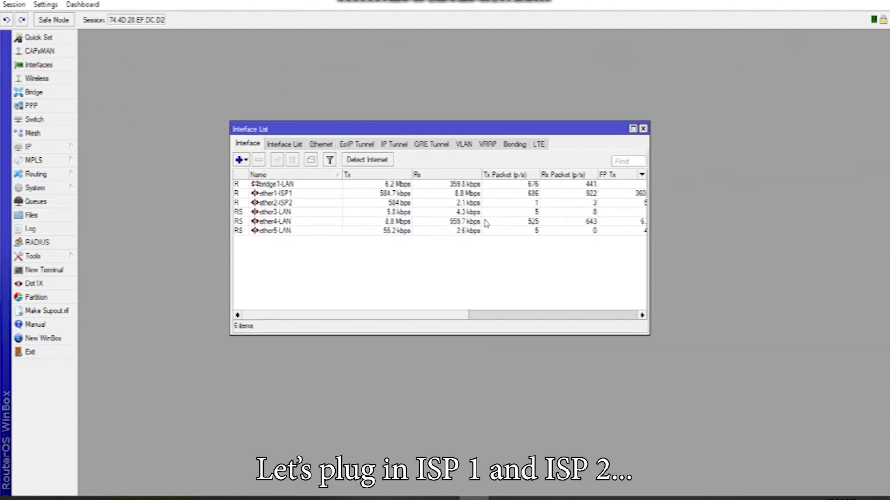
click(471, 197)
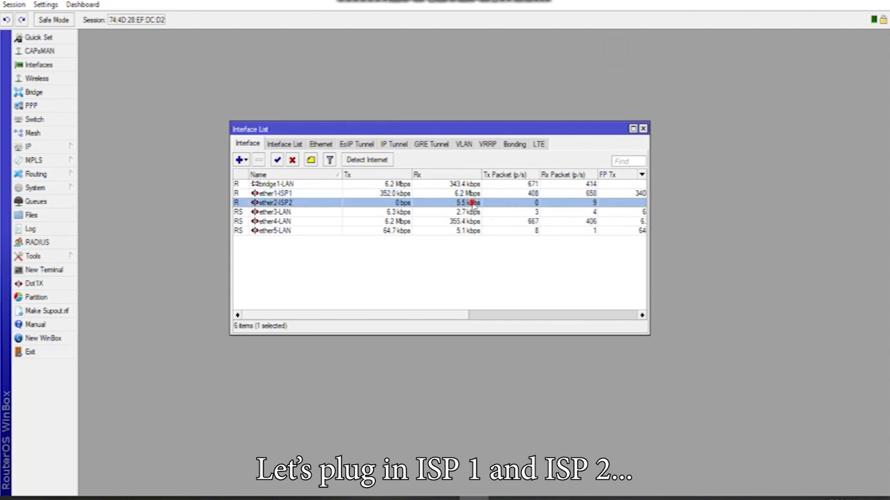
click(473, 202)
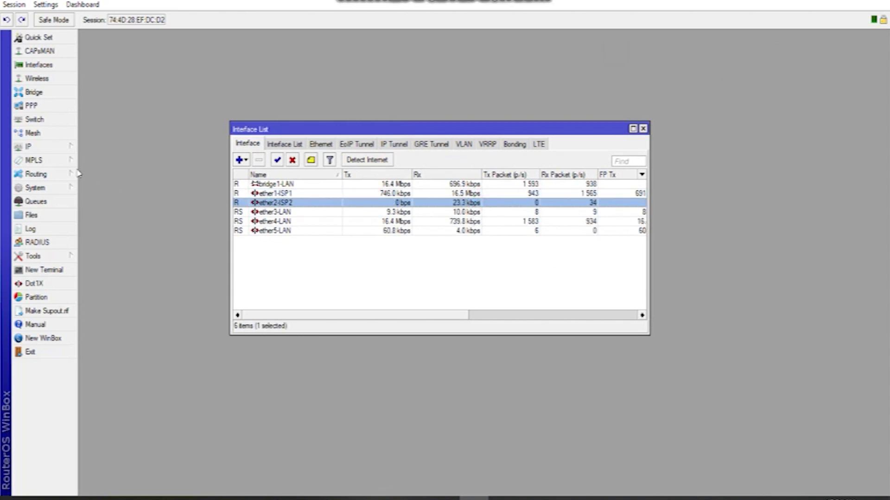
- Open the IP address list, select the ether2-ISP2 address and place the list beside the traffic figures, with ether5-LAN selected among the interfaces
click(41, 148)
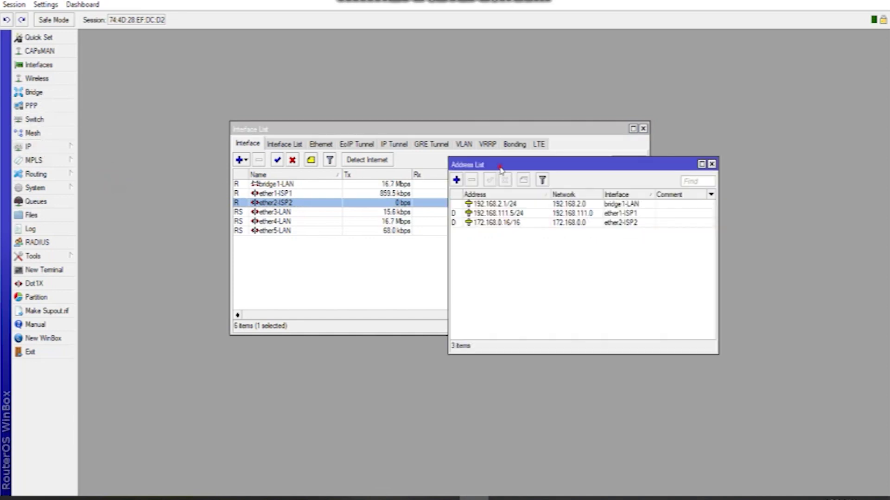
drag(630, 164, 617, 235)
click(621, 287)
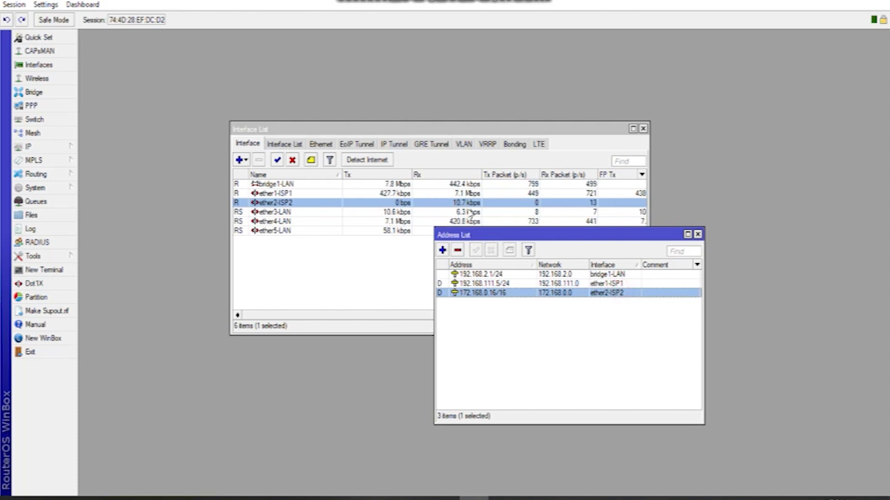
click(479, 227)
mouse_move(656, 234)
mouse_down()
mouse_move(655, 208)
mouse_move(655, 219)
mouse_up()
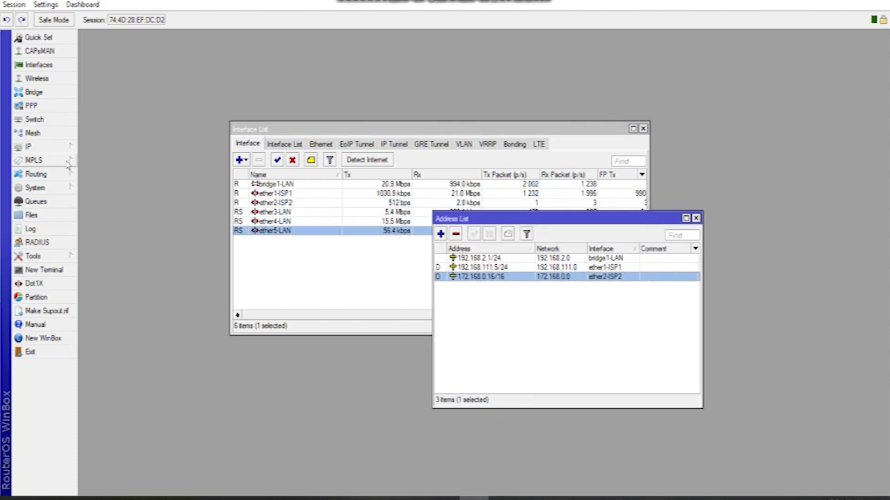
- Run a Speedtest with both ISPs connected while watching the interface traffic, and return to the interface list
drag(290, 113, 141, 116)
click(159, 285)
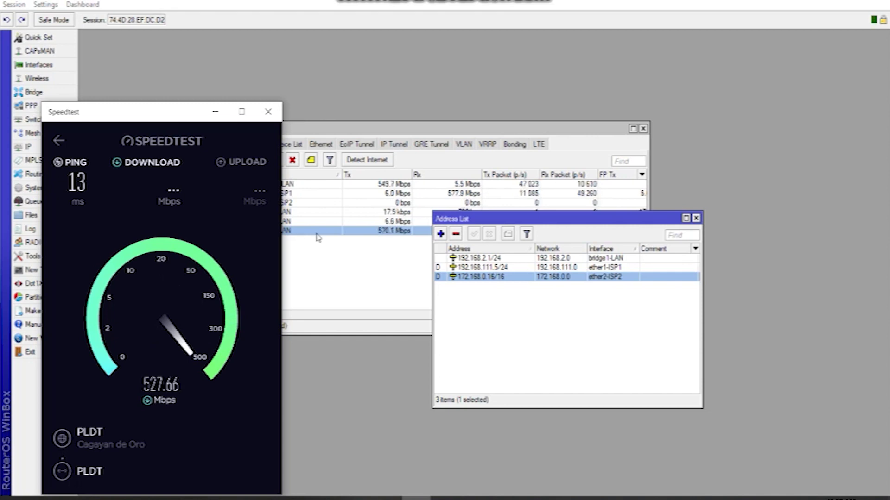
drag(486, 218, 397, 247)
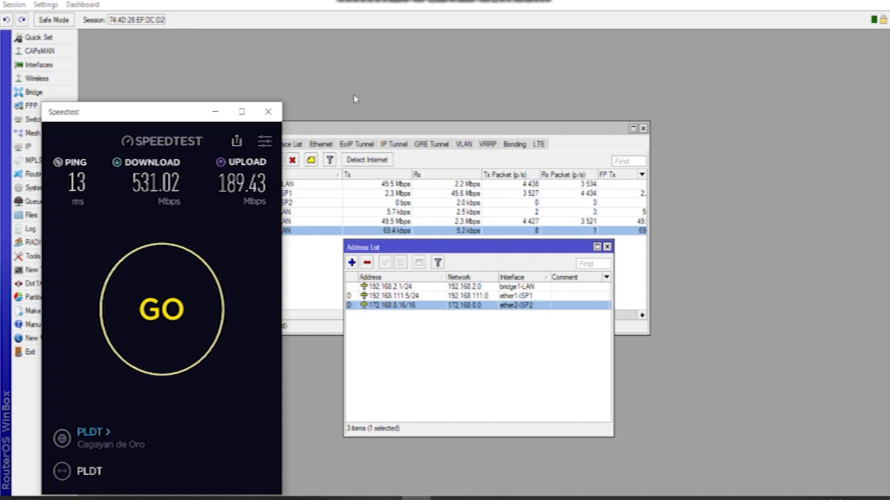
click(377, 132)
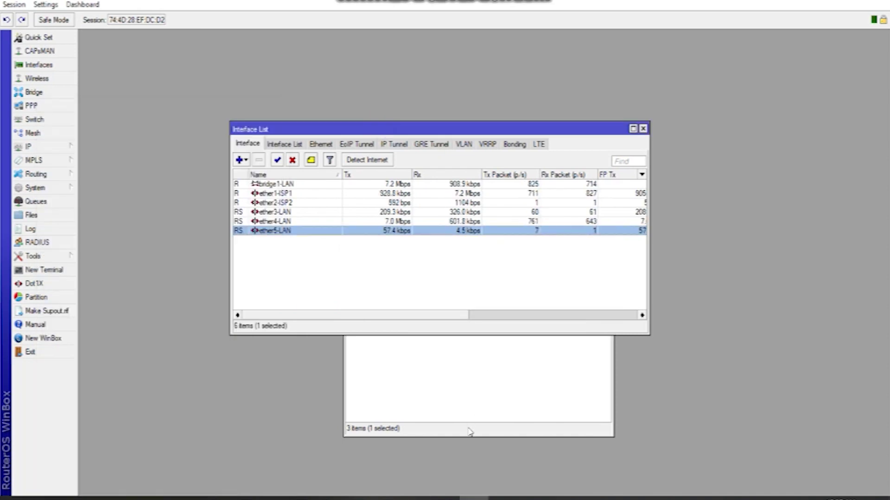
- Set the router's system identity to MainCoreRouter
click(48, 190)
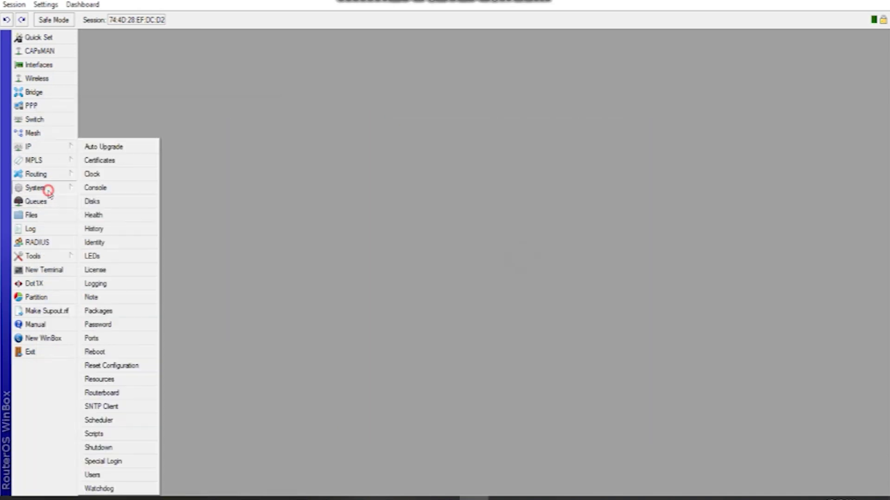
click(119, 241)
text(MainCO)
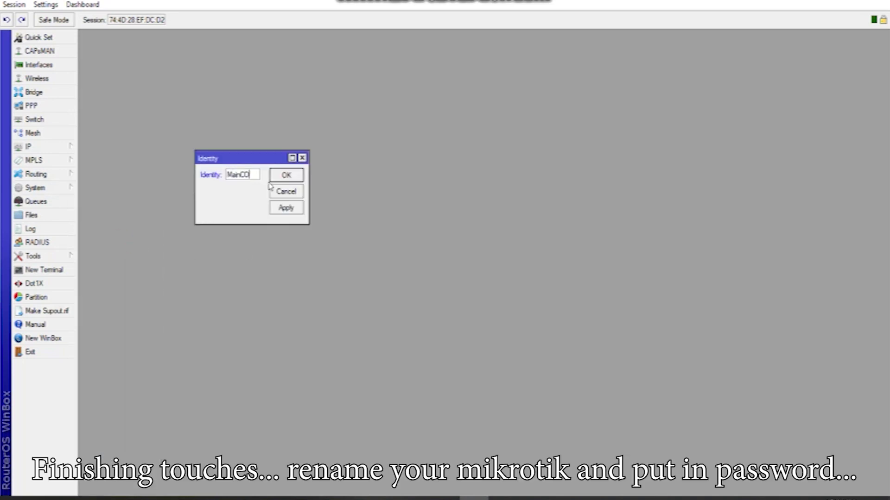
text(oreRouter)
click(286, 208)
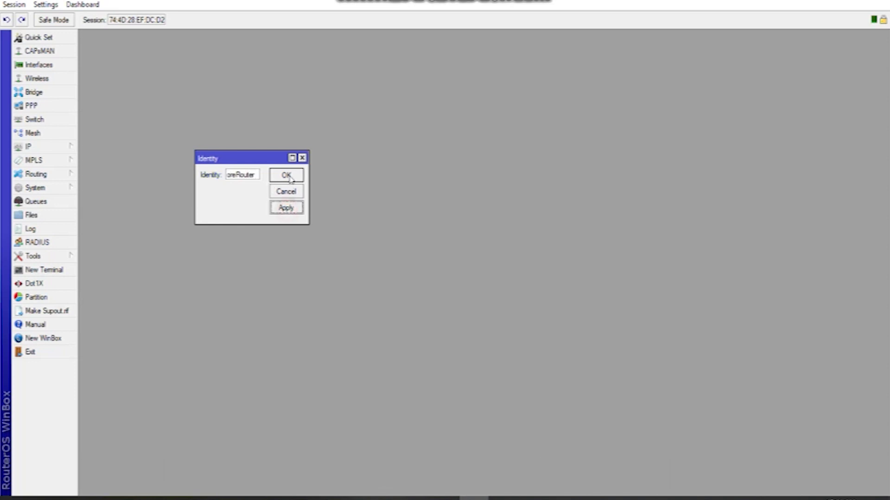
click(286, 175)
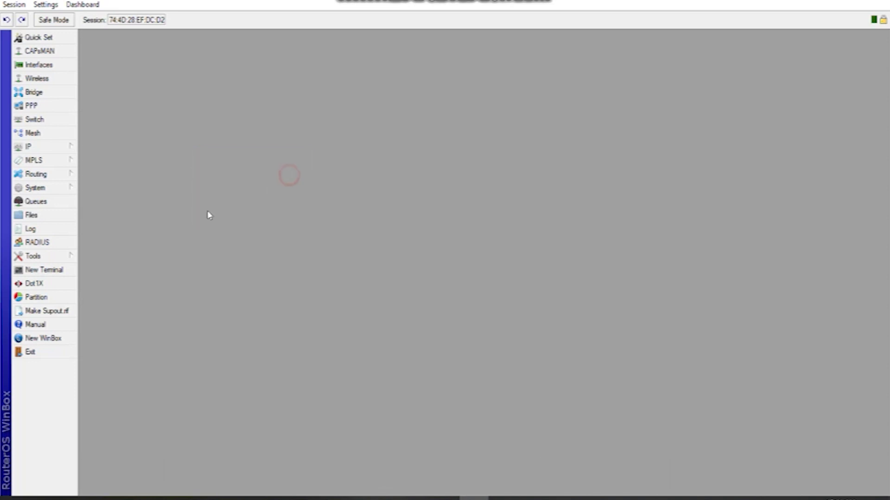
- Set and confirm a new password for the admin user in the user list, and close the list
click(38, 188)
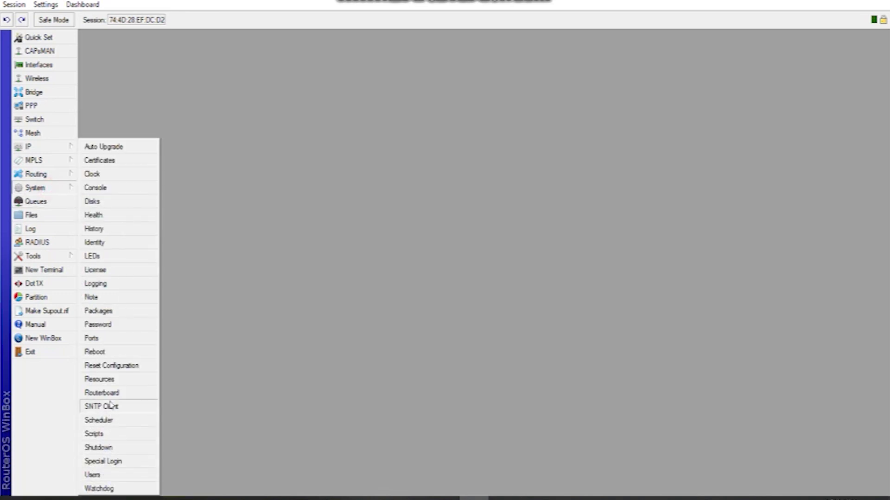
click(95, 475)
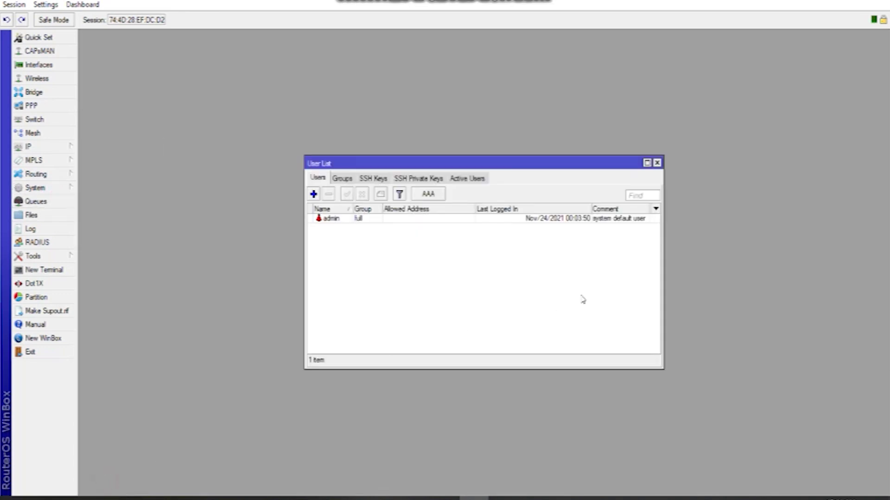
double_click(337, 219)
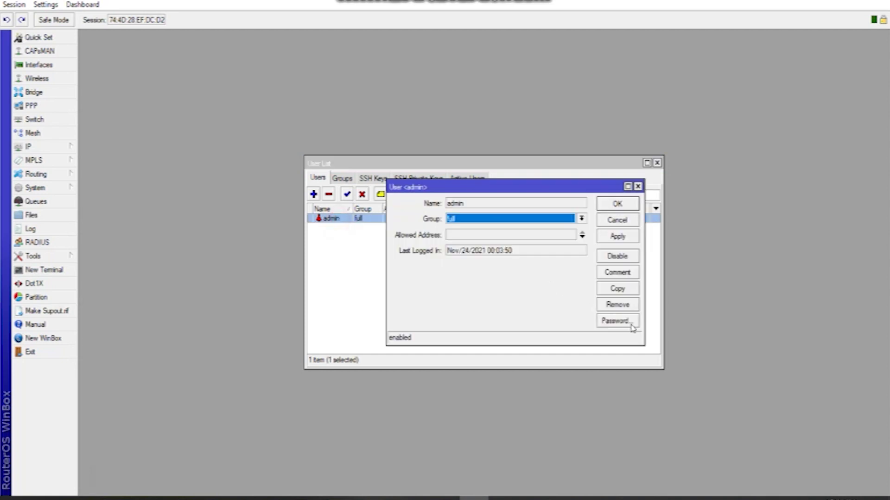
click(631, 325)
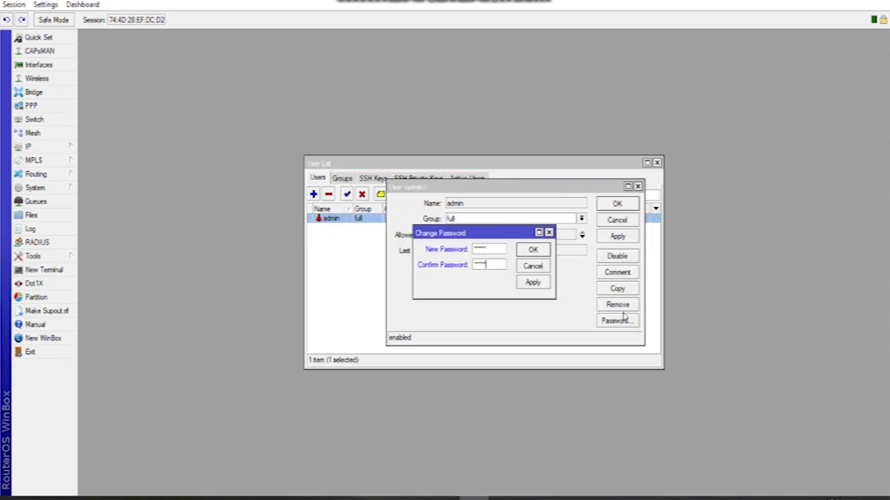
click(533, 282)
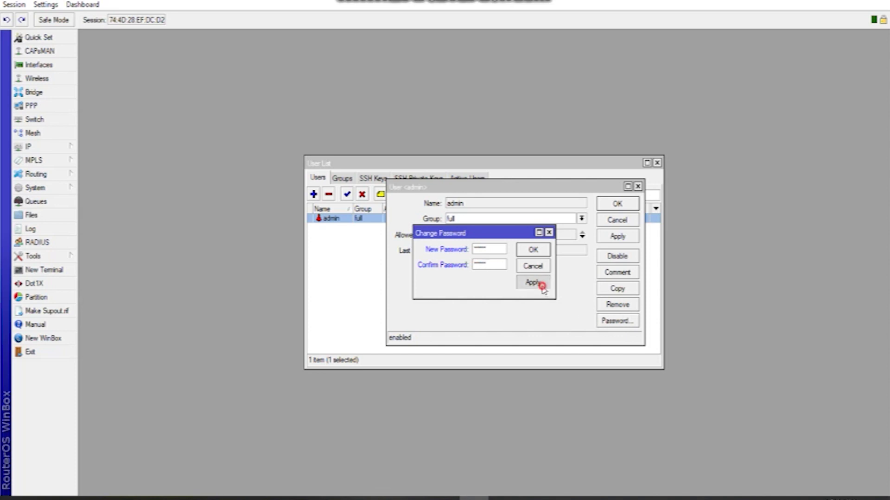
click(539, 252)
click(618, 236)
click(617, 204)
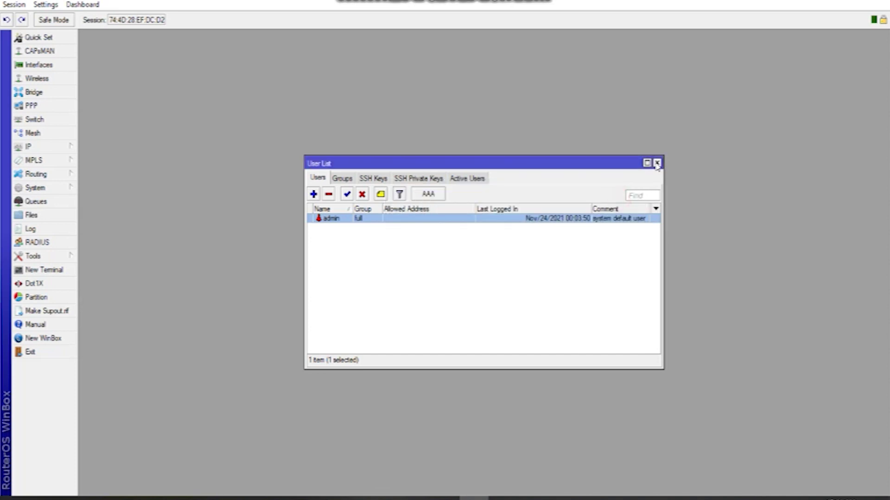
click(656, 163)
- Disconnect the session, refresh the neighbors and reconnect to MainCoreRouter as admin by entering the login password
click(14, 4)
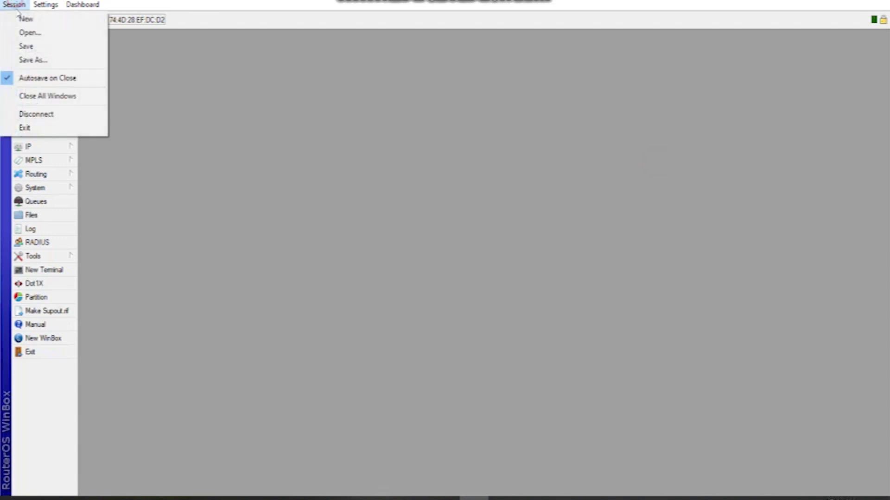
click(27, 114)
click(40, 169)
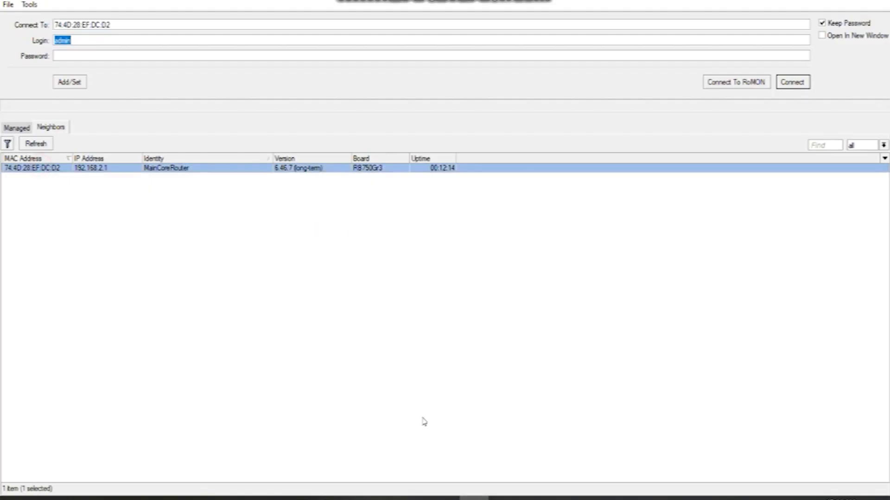
click(36, 144)
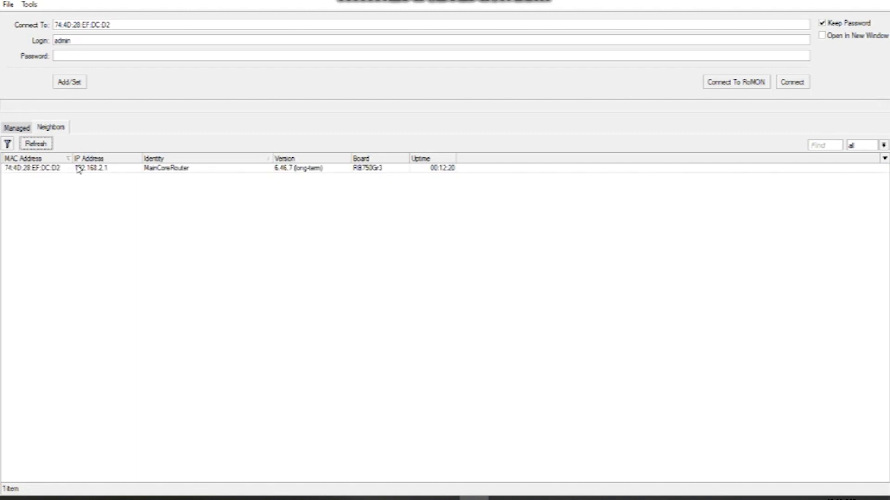
click(32, 168)
click(71, 55)
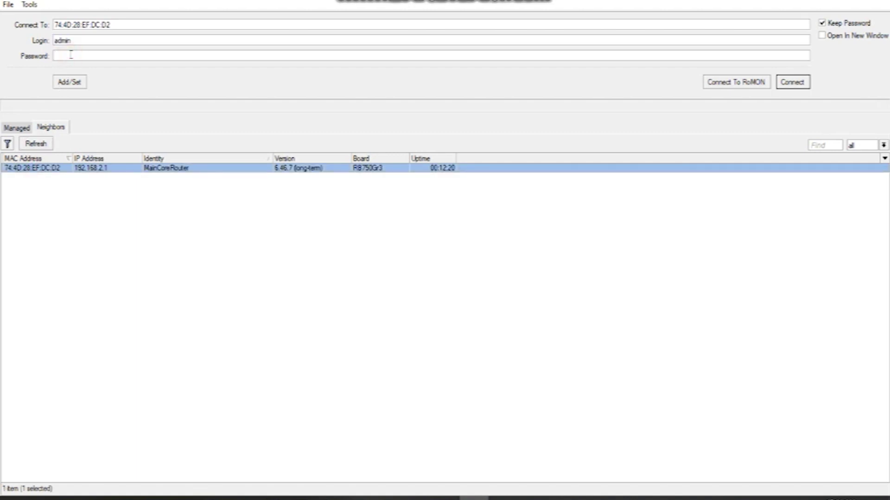
click(793, 82)
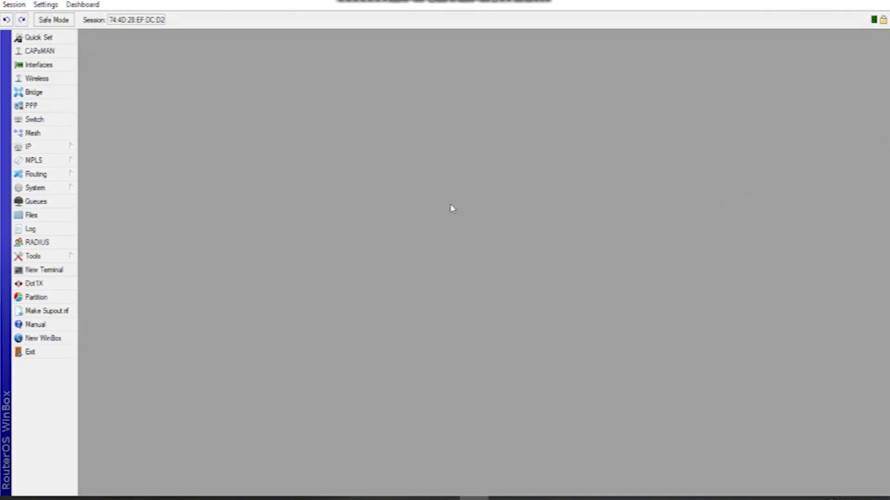
- Review the router's interface list, IP addresses and routes, and close all three windows
click(39, 65)
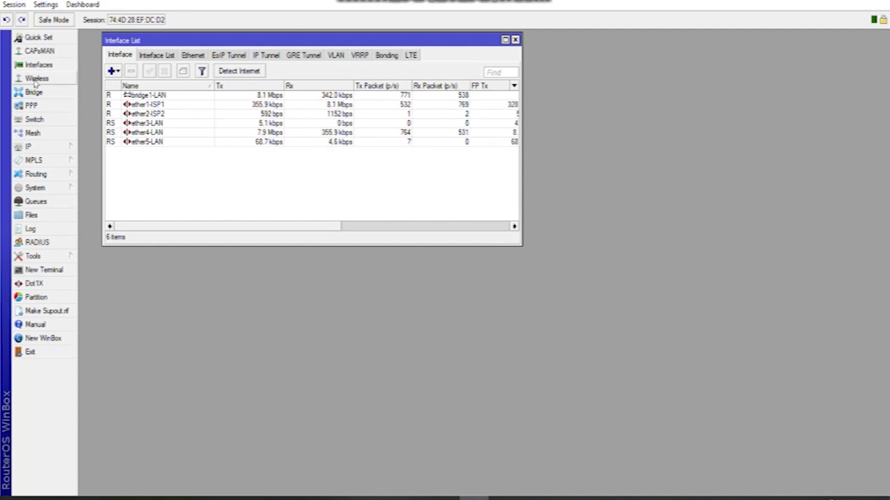
click(43, 148)
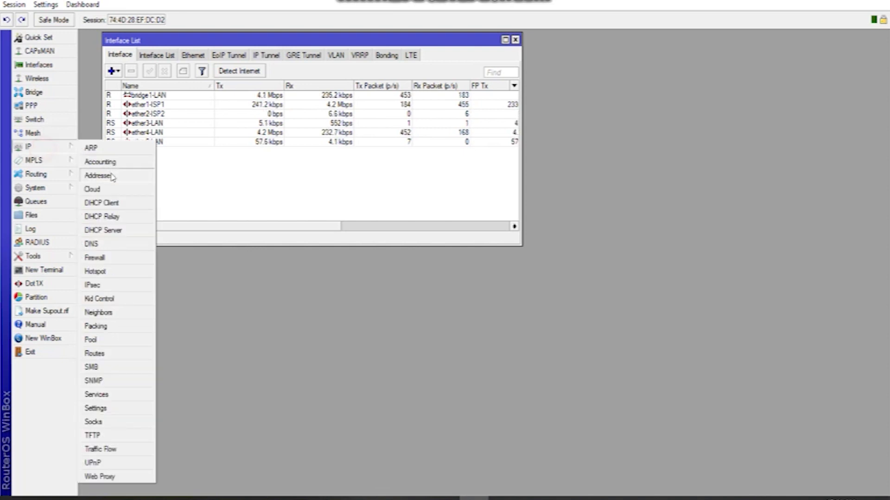
click(113, 176)
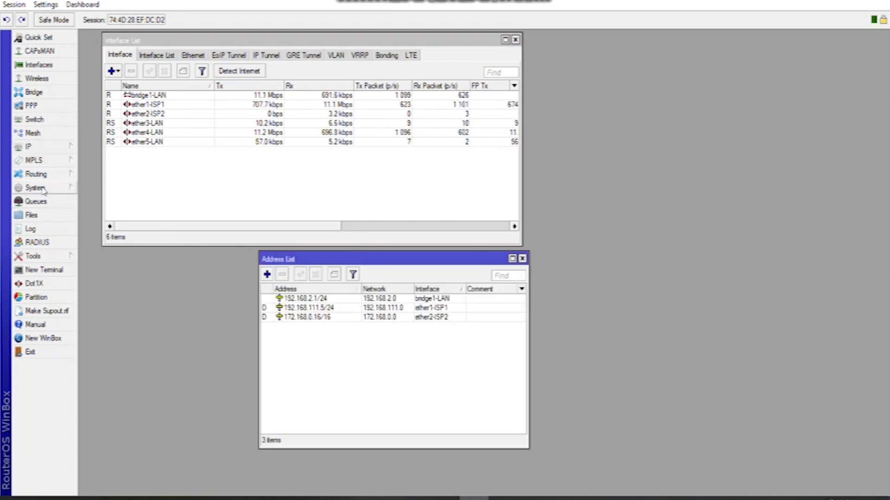
click(43, 147)
click(100, 351)
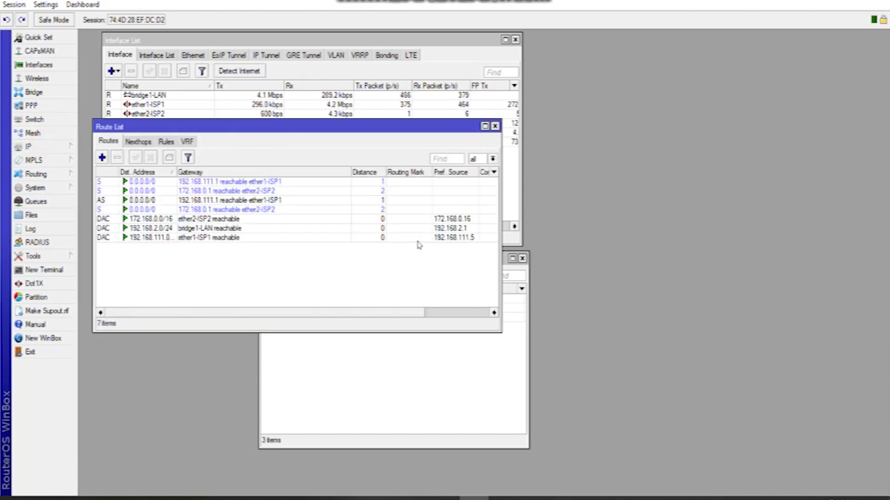
click(496, 126)
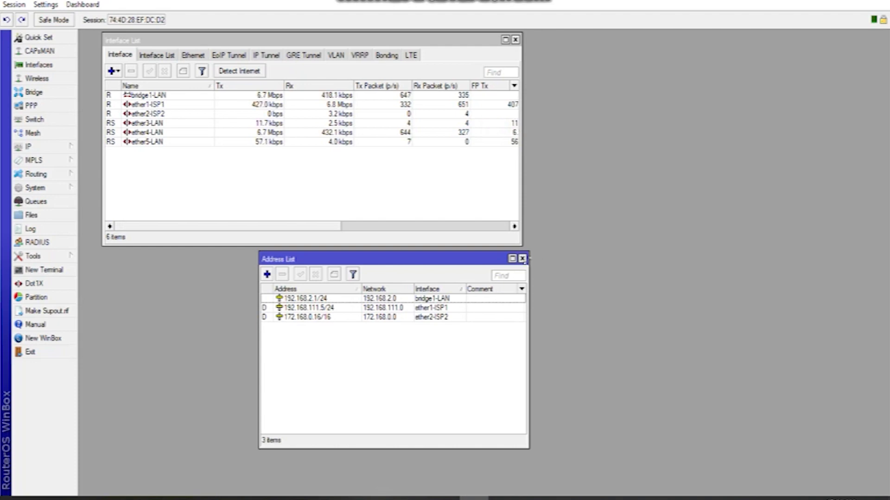
click(522, 258)
click(515, 40)
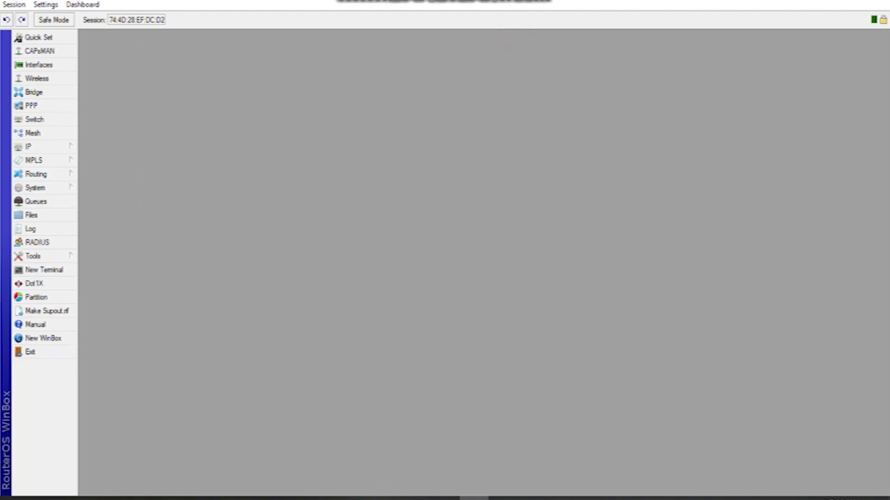